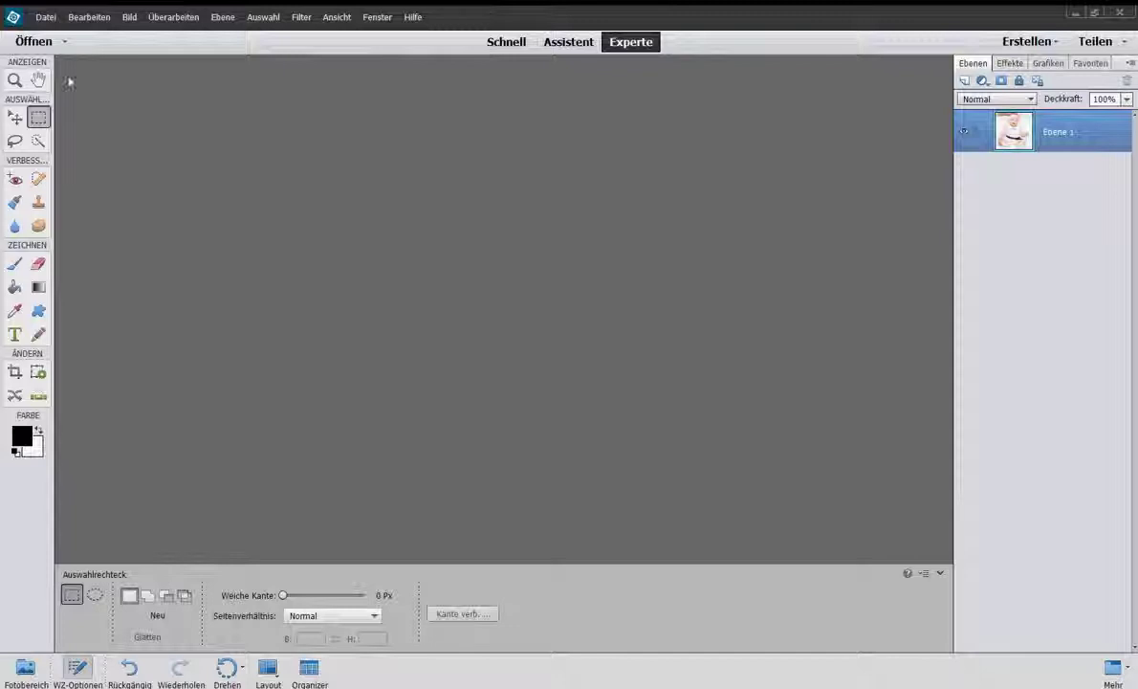
# Open nbk_PL2015_MAY_Paper-Solids-02.jpg from the mai Paper-Pack-Solids folder.
pyautogui.click(58, 45)
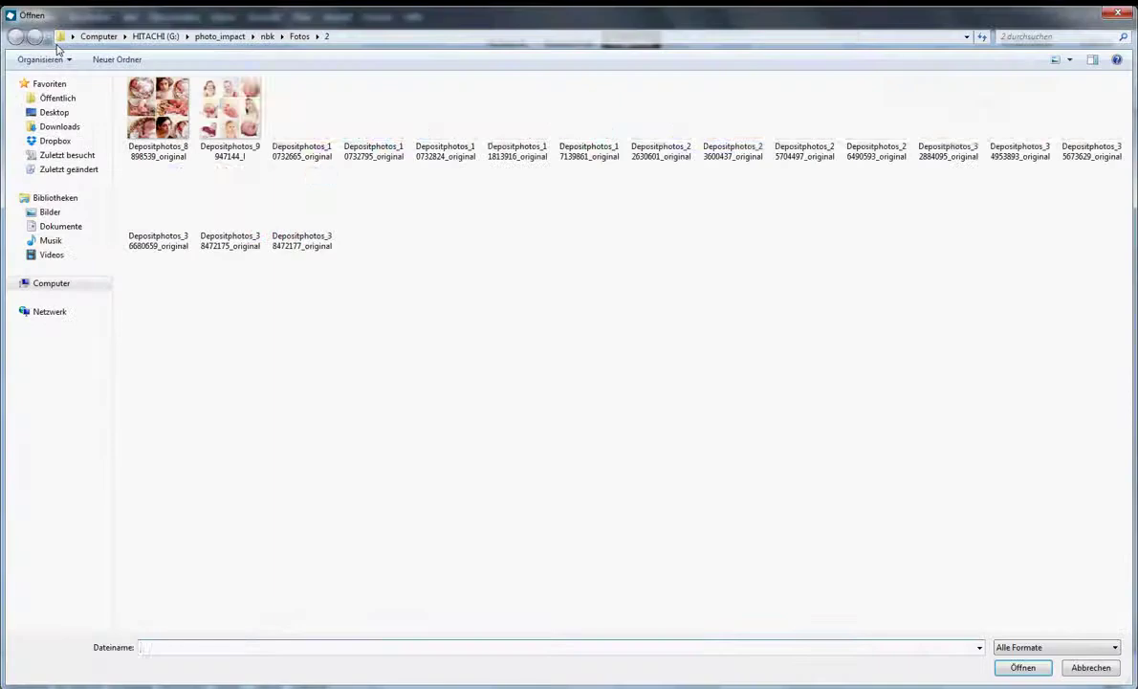
pyautogui.click(269, 37)
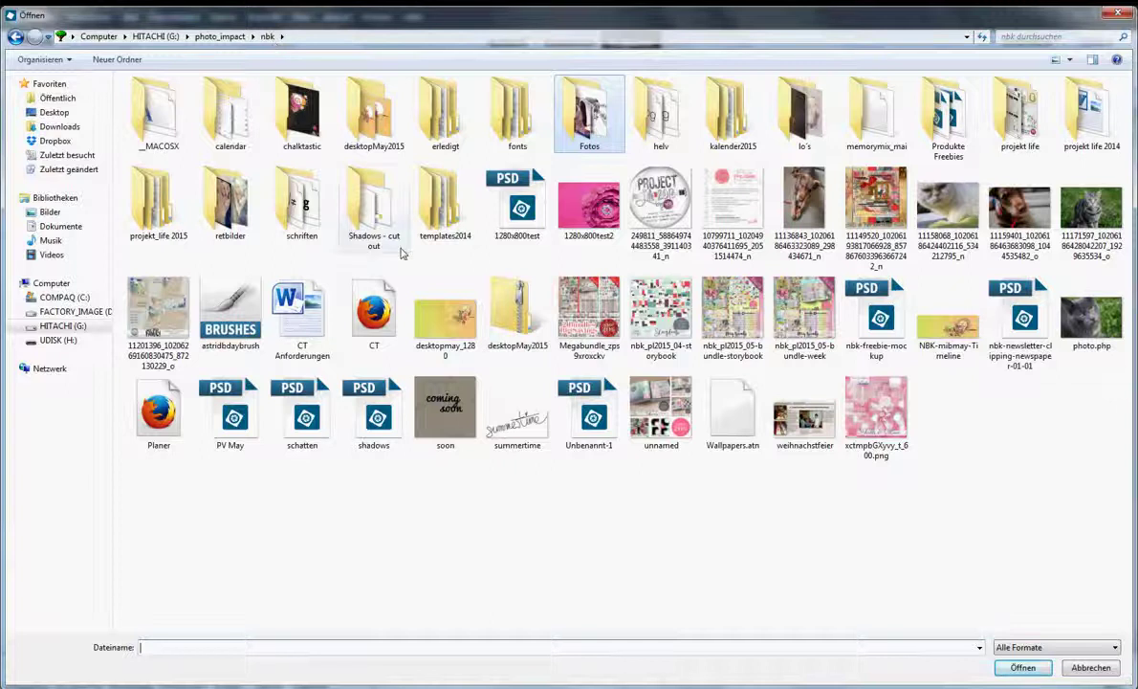
pyautogui.doubleClick(191, 213)
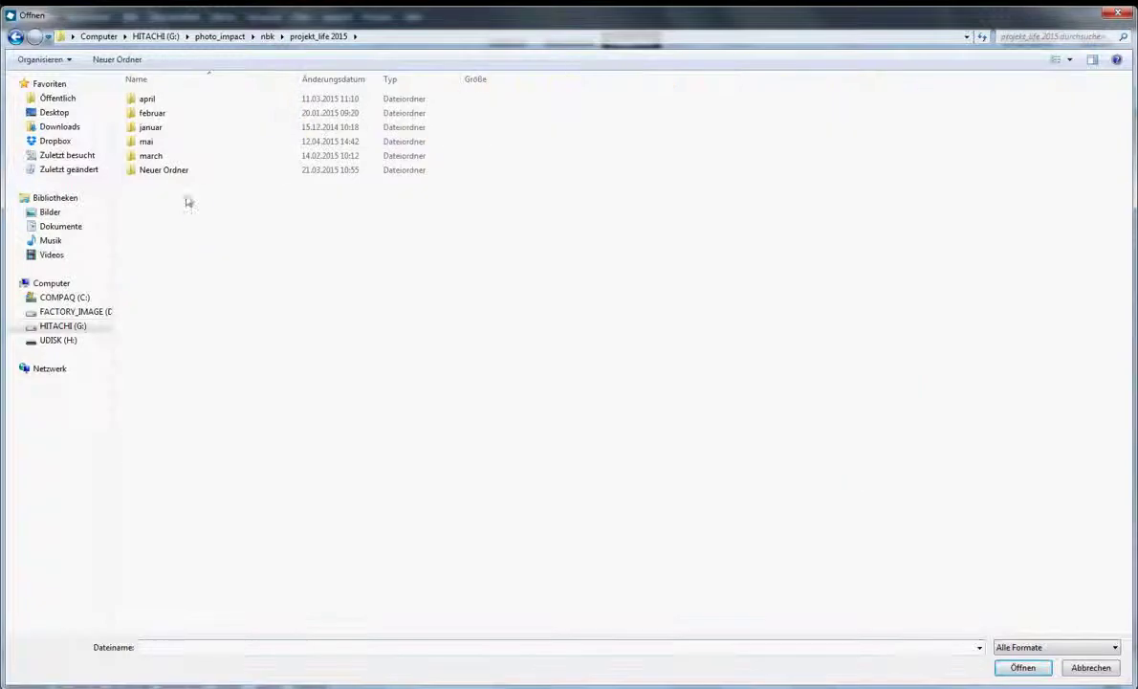
pyautogui.doubleClick(174, 142)
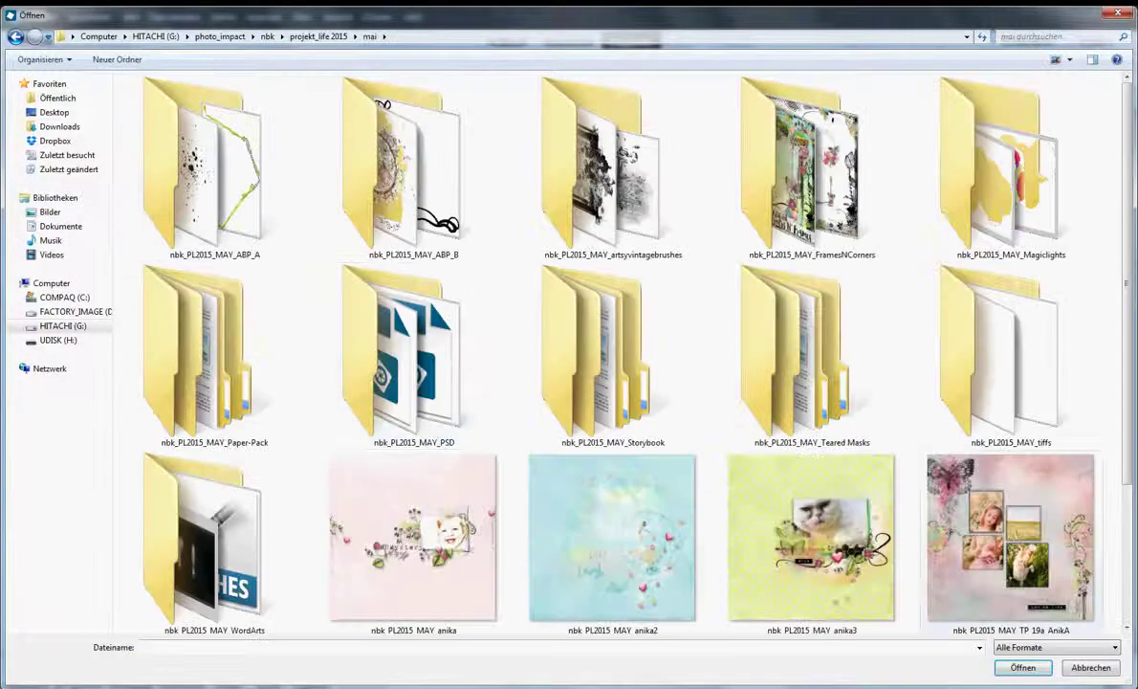
pyautogui.doubleClick(274, 386)
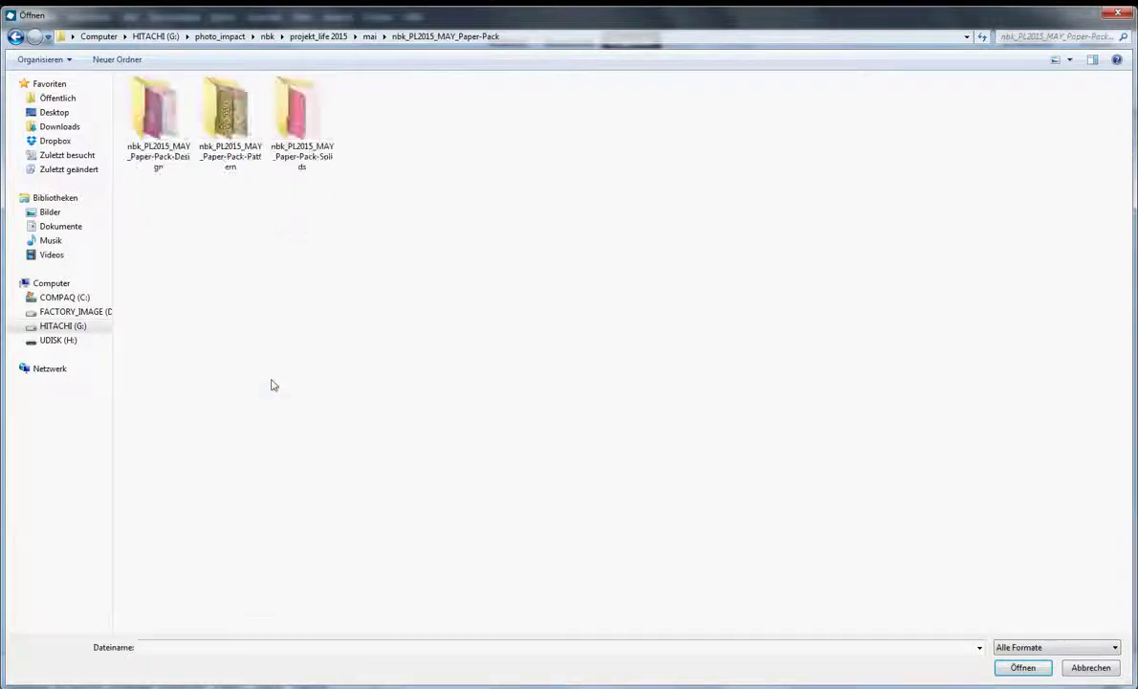
pyautogui.doubleClick(297, 144)
pyautogui.doubleClick(208, 116)
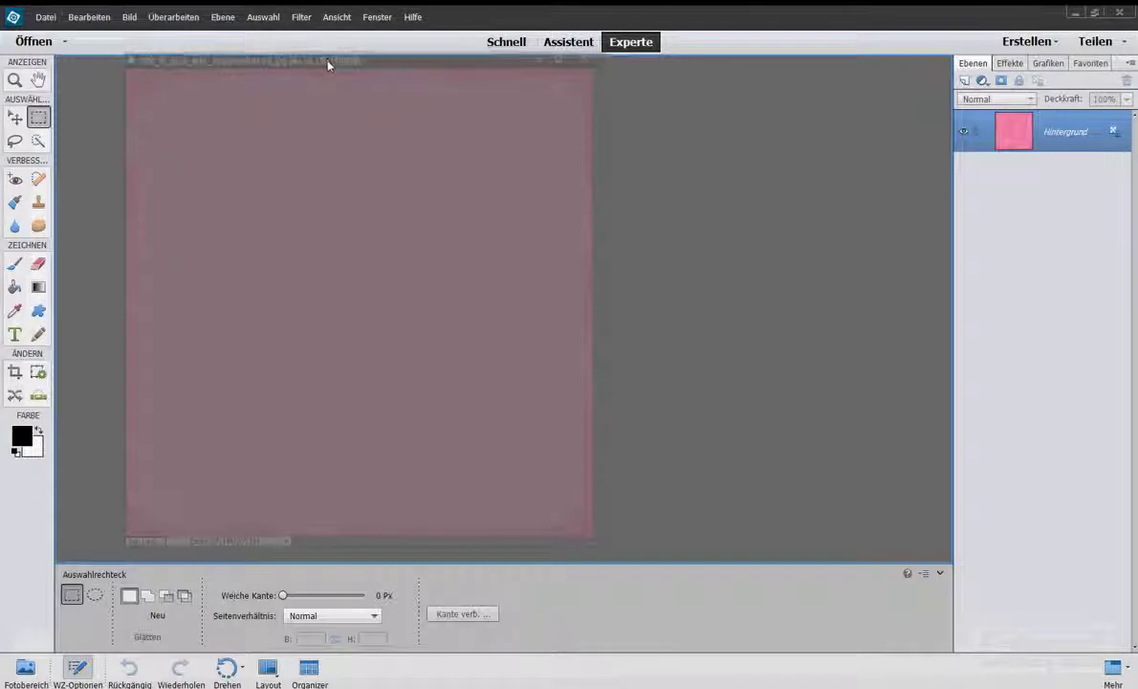
# Dock the paper, open Magiclights-03.png and drag the glow onto the paper as Ebene 1.
pyautogui.moveTo(265, 70); pyautogui.dragTo(328, 64)
pyautogui.click(47, 17)
pyautogui.click(55, 45)
pyautogui.click(369, 38)
pyautogui.doubleClick(1045, 230)
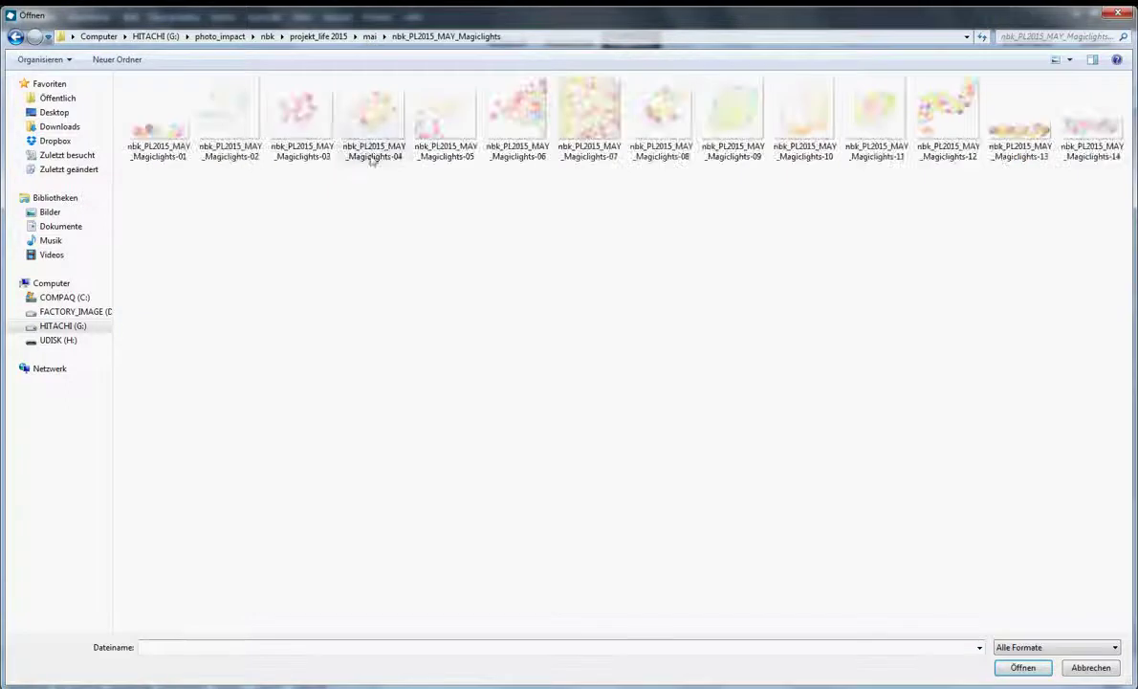
pyautogui.doubleClick(319, 133)
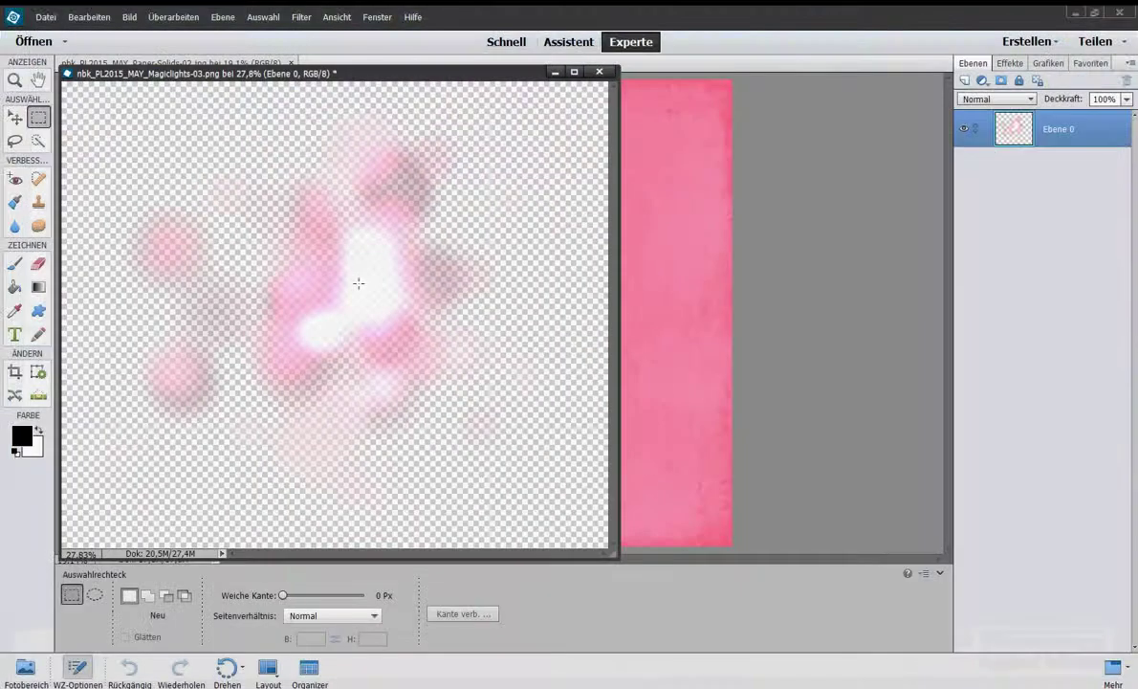
pyautogui.press('v')
pyautogui.moveTo(306, 241)
pyautogui.mouseDown()
pyautogui.moveTo(670, 212)
pyautogui.moveTo(540, 255)
pyautogui.mouseUp()
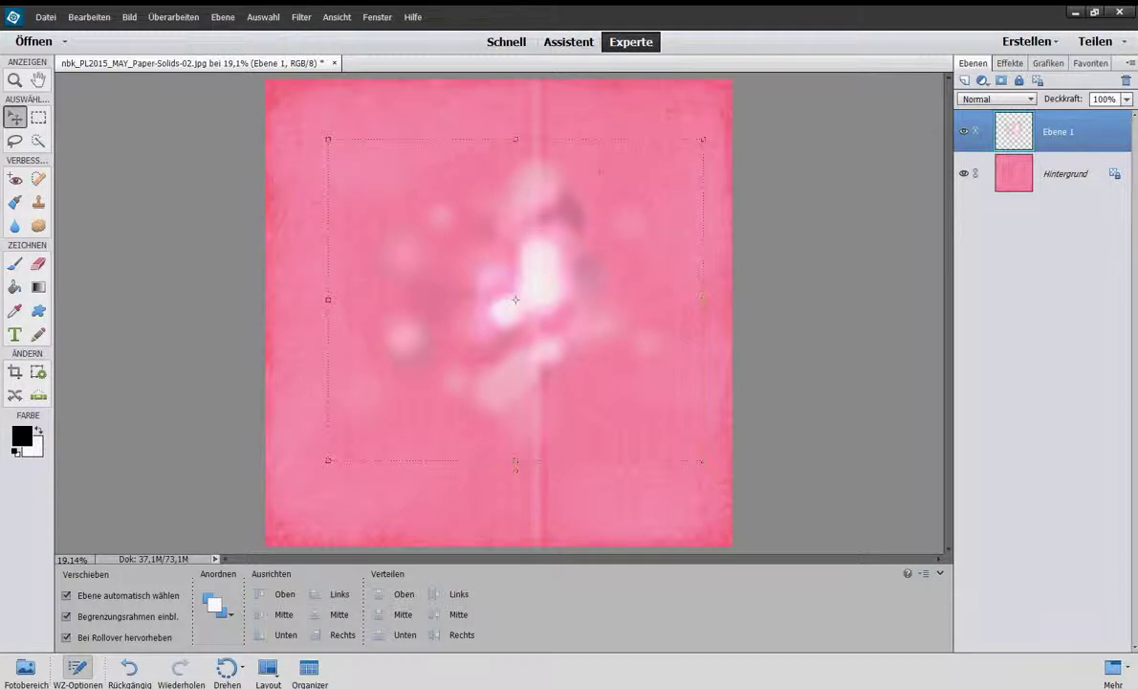
# Drag the baby photo onto the paper as Ebene 2, clip it to the glow and centre it.
pyautogui.click(230, 612)
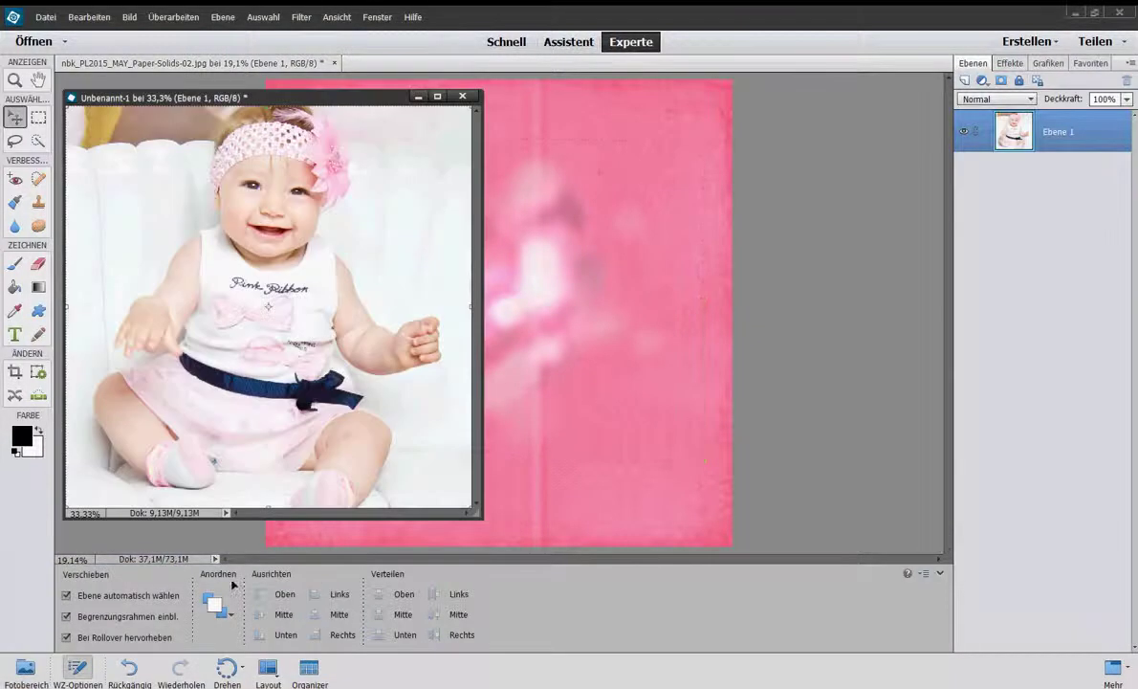
pyautogui.moveTo(251, 180); pyautogui.dragTo(496, 218)
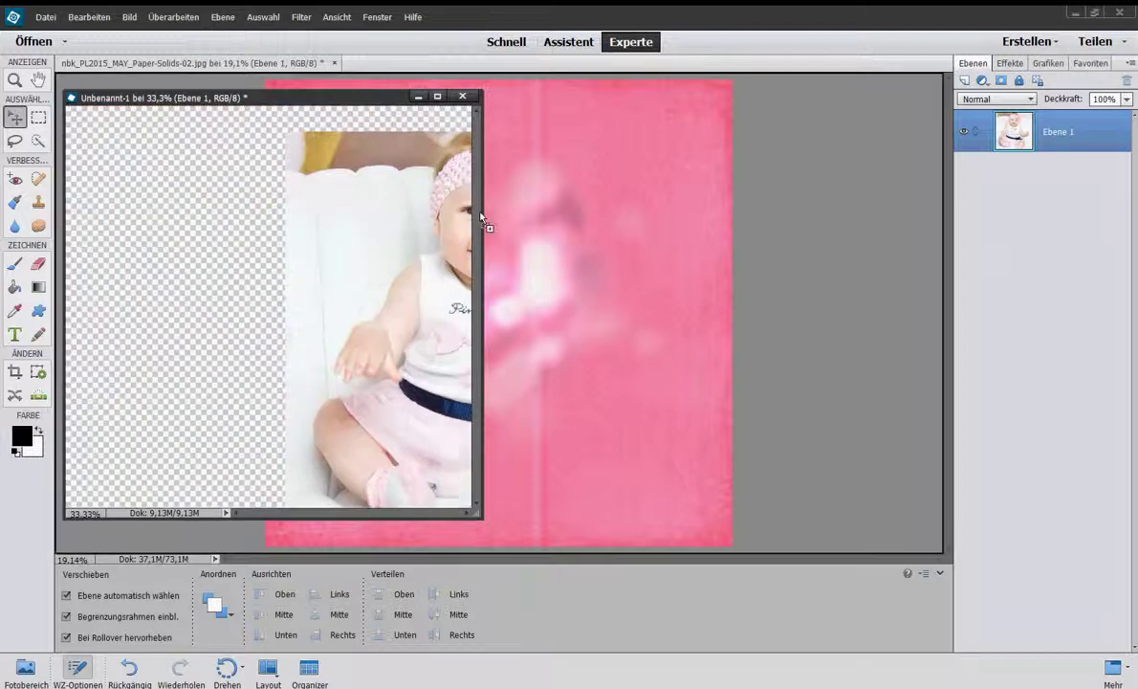
pyautogui.click(418, 96)
pyautogui.moveTo(571, 259); pyautogui.dragTo(591, 264)
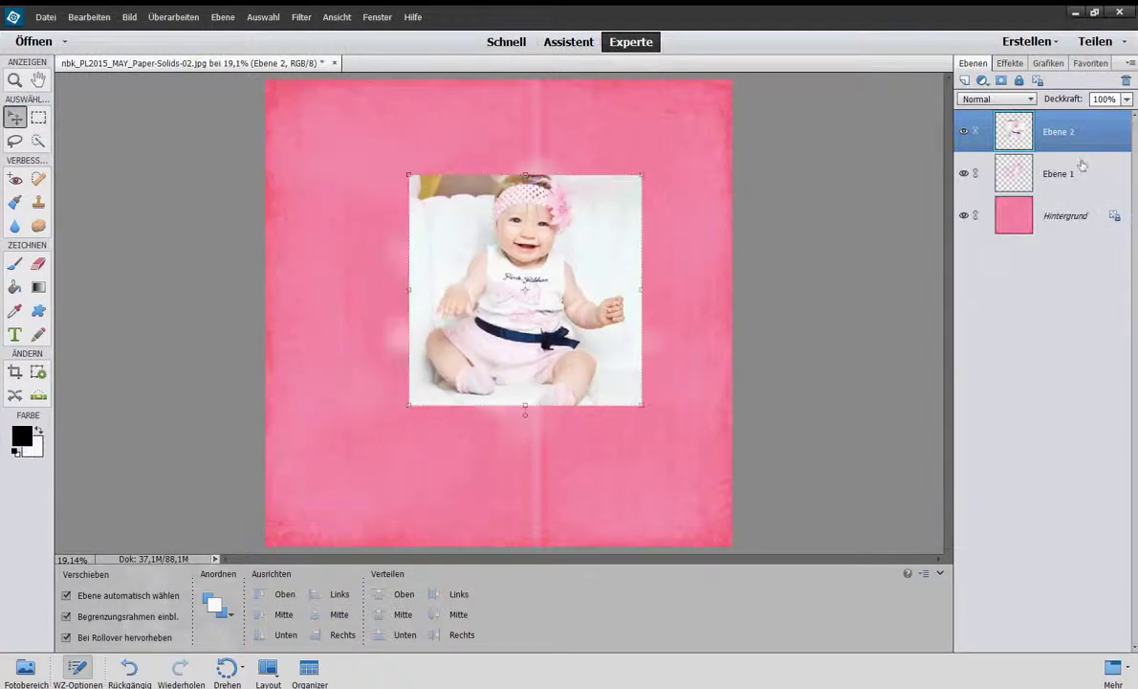
pyautogui.moveTo(1059, 157); pyautogui.dragTo(1060, 150)
pyautogui.moveTo(533, 274); pyautogui.dragTo(535, 275)
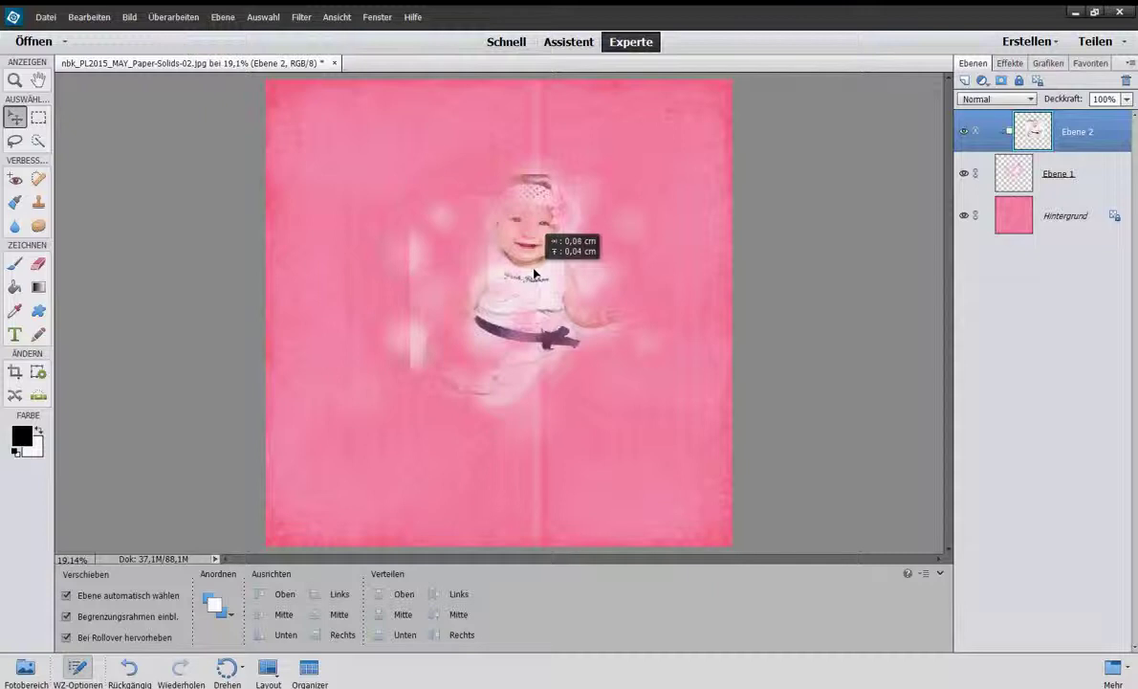
pyautogui.moveTo(535, 274); pyautogui.dragTo(533, 275)
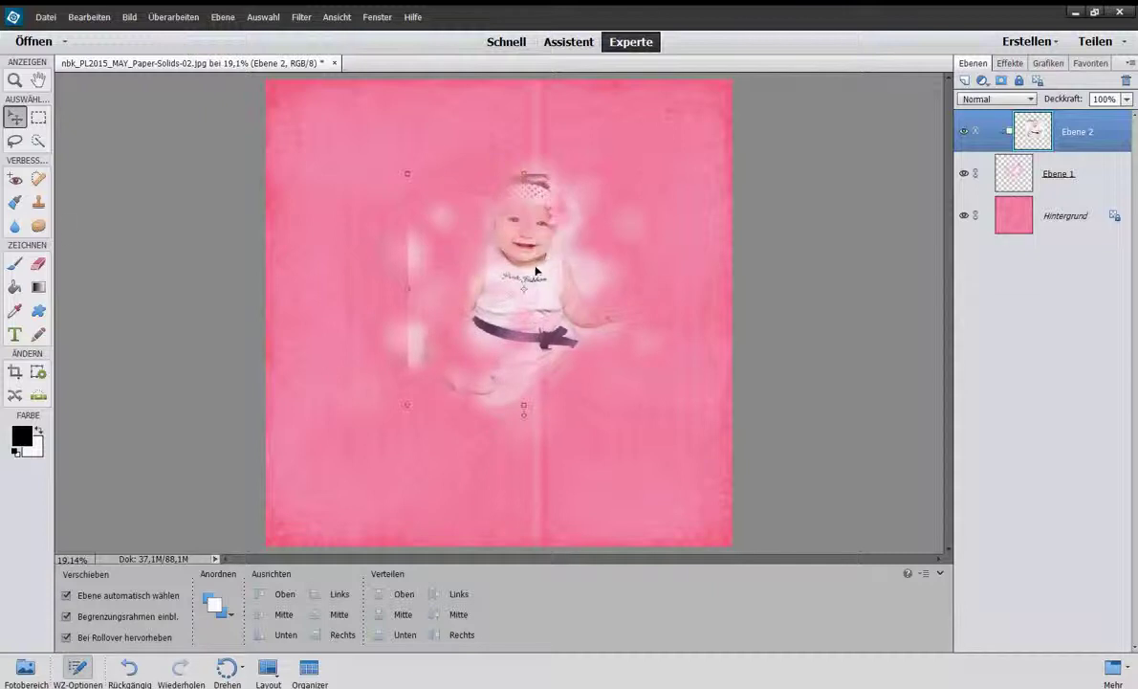
# Erase the light streak left of the baby with a 300 px soft eraser, then select Hintergrund.
pyautogui.click(38, 264)
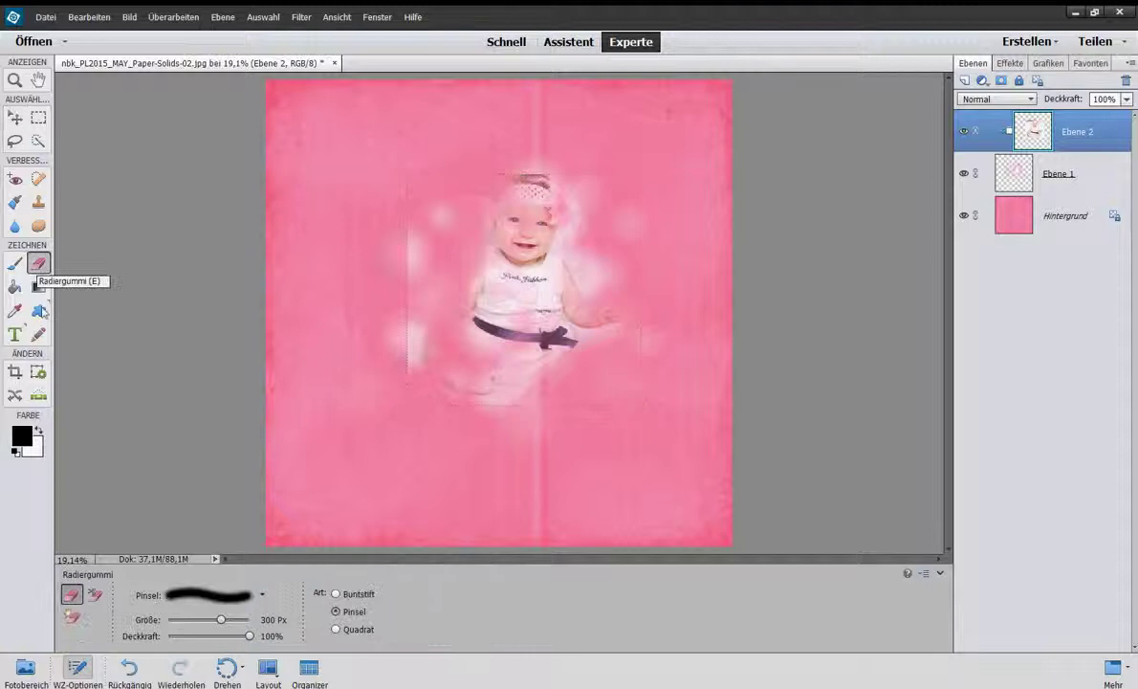
pyautogui.click(262, 595)
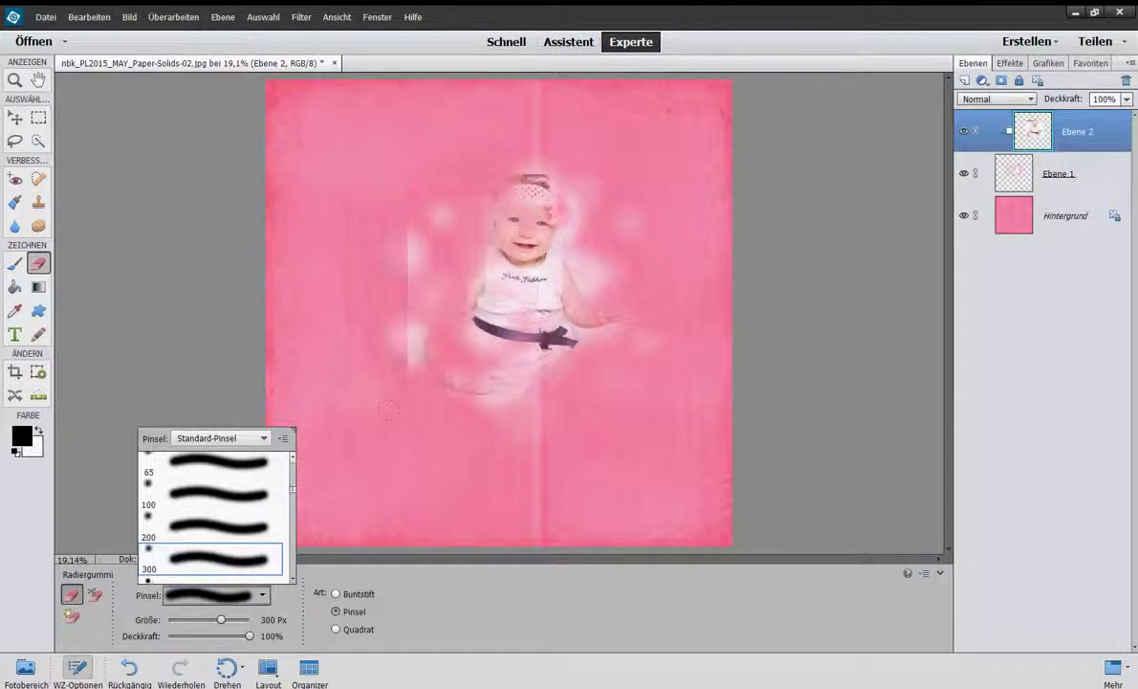
pyautogui.click(380, 323)
pyautogui.moveTo(401, 326); pyautogui.dragTo(403, 252)
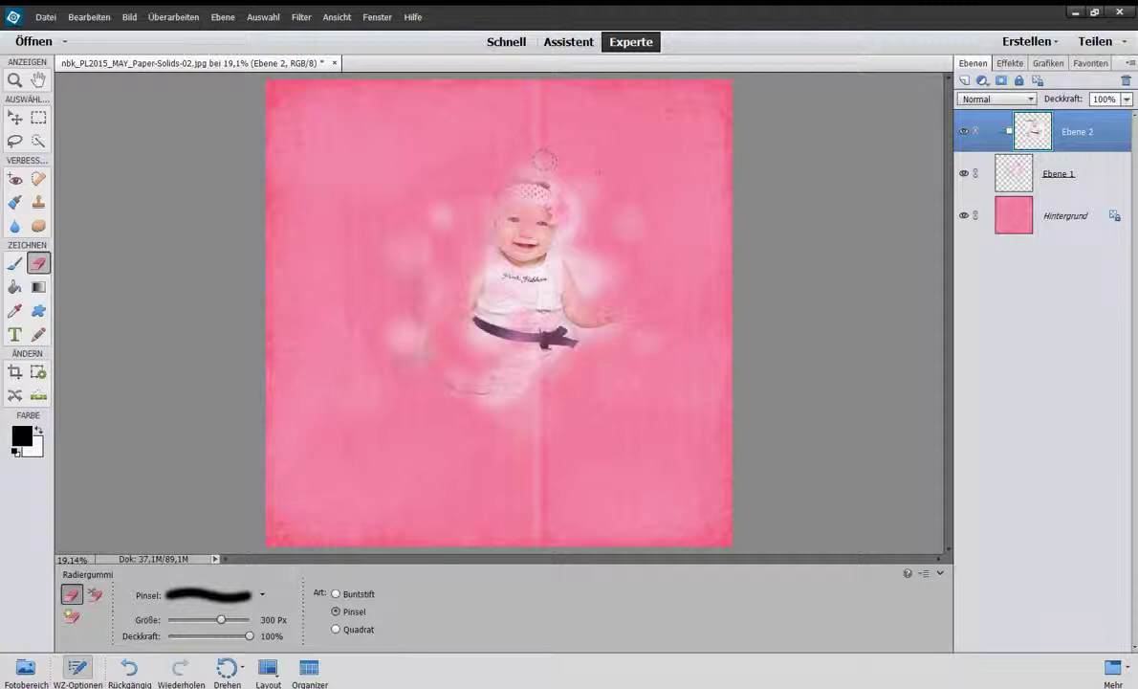
pyautogui.click(15, 118)
pyautogui.click(486, 526)
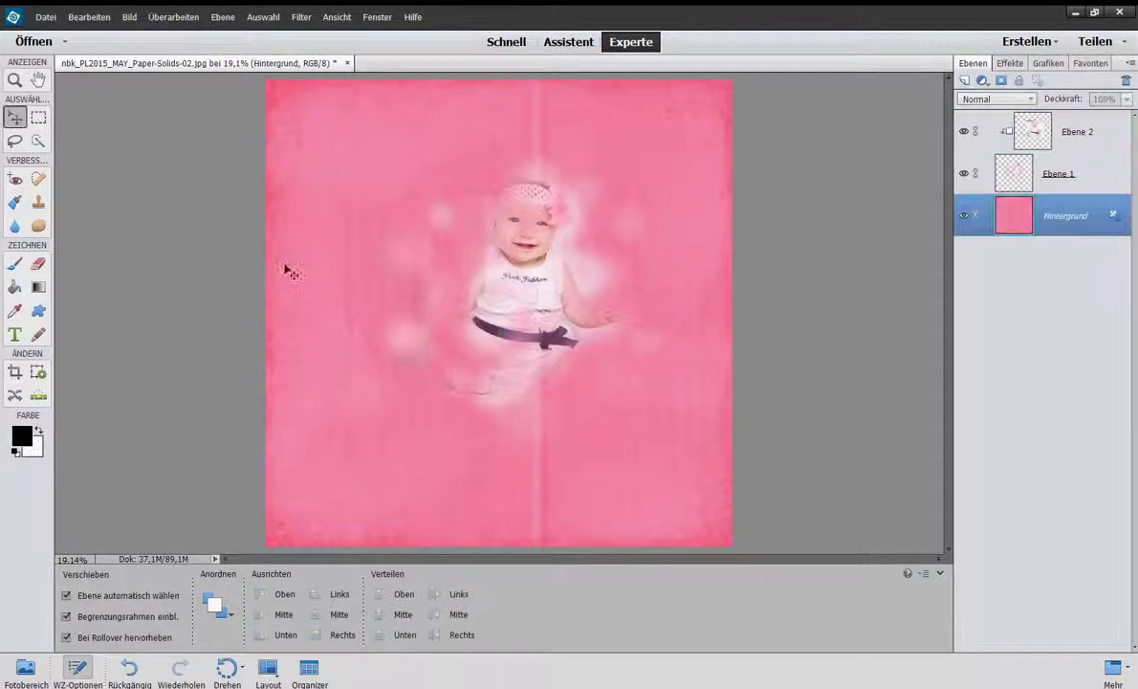
pyautogui.click(45, 16)
# Open Magiclights-08 and drag its sparkles onto the pink page as Ebene 3.
pyautogui.click(54, 44)
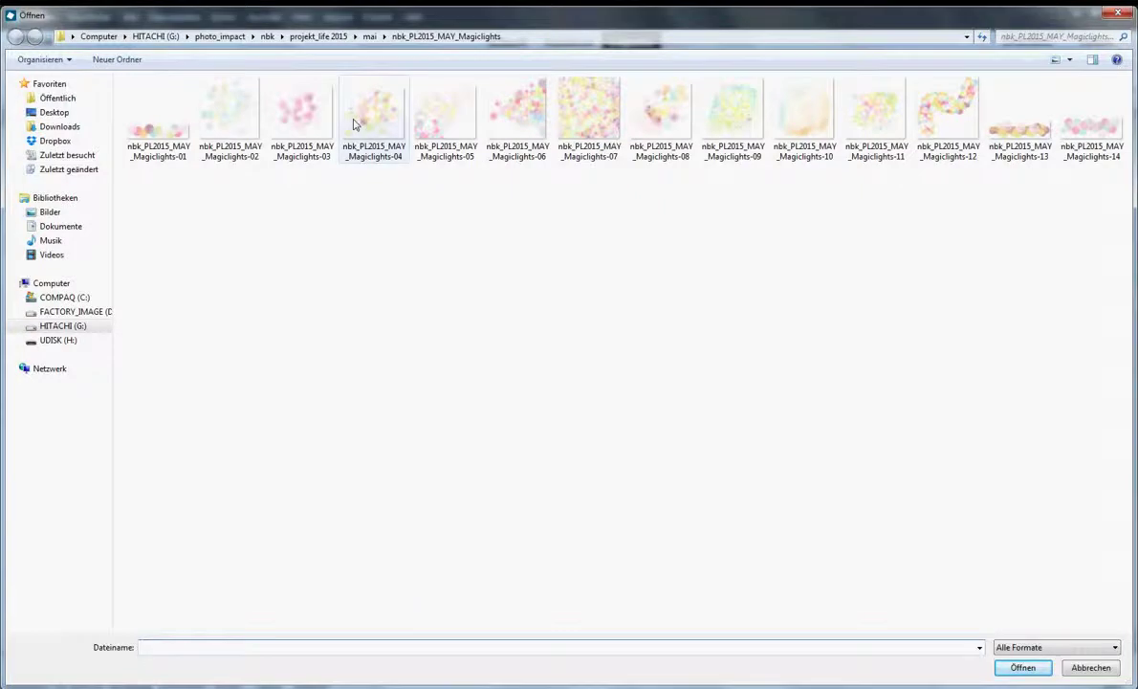
pyautogui.doubleClick(641, 113)
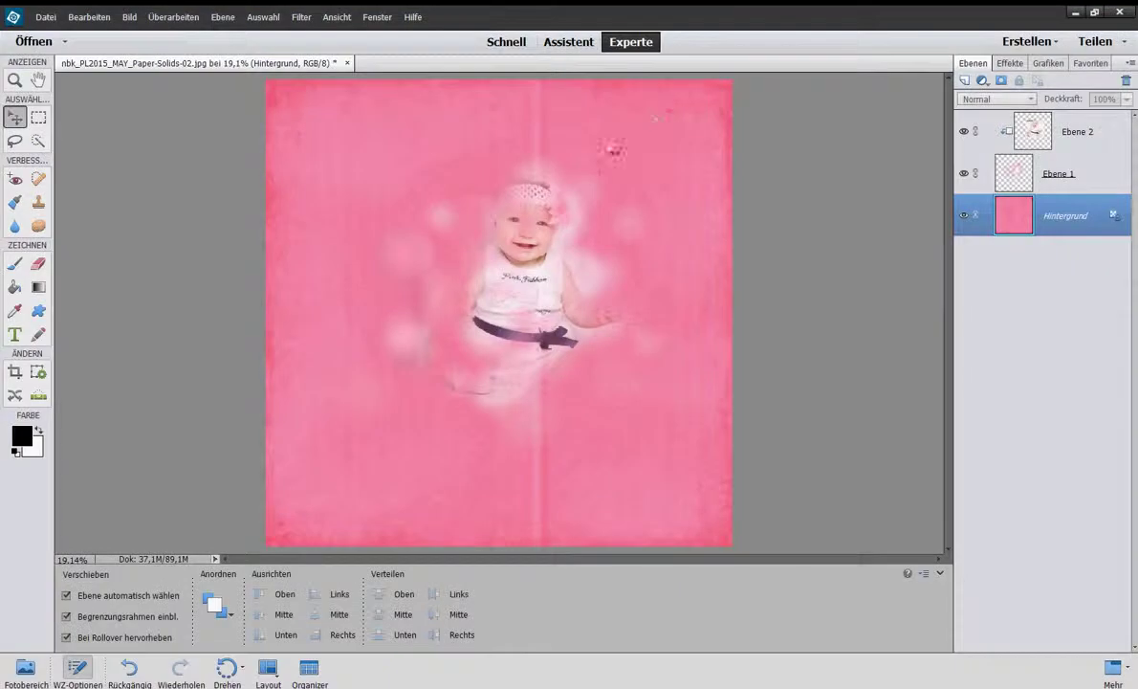
pyautogui.moveTo(359, 280); pyautogui.dragTo(591, 360)
pyautogui.click(550, 67)
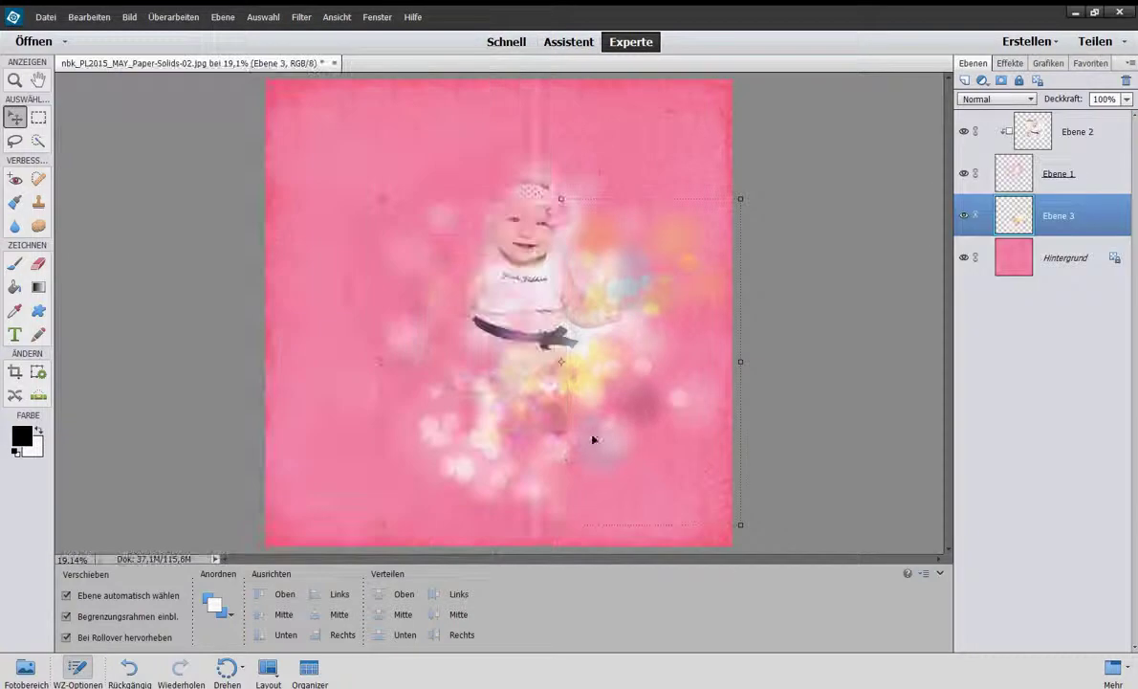
pyautogui.moveTo(564, 459); pyautogui.dragTo(549, 481)
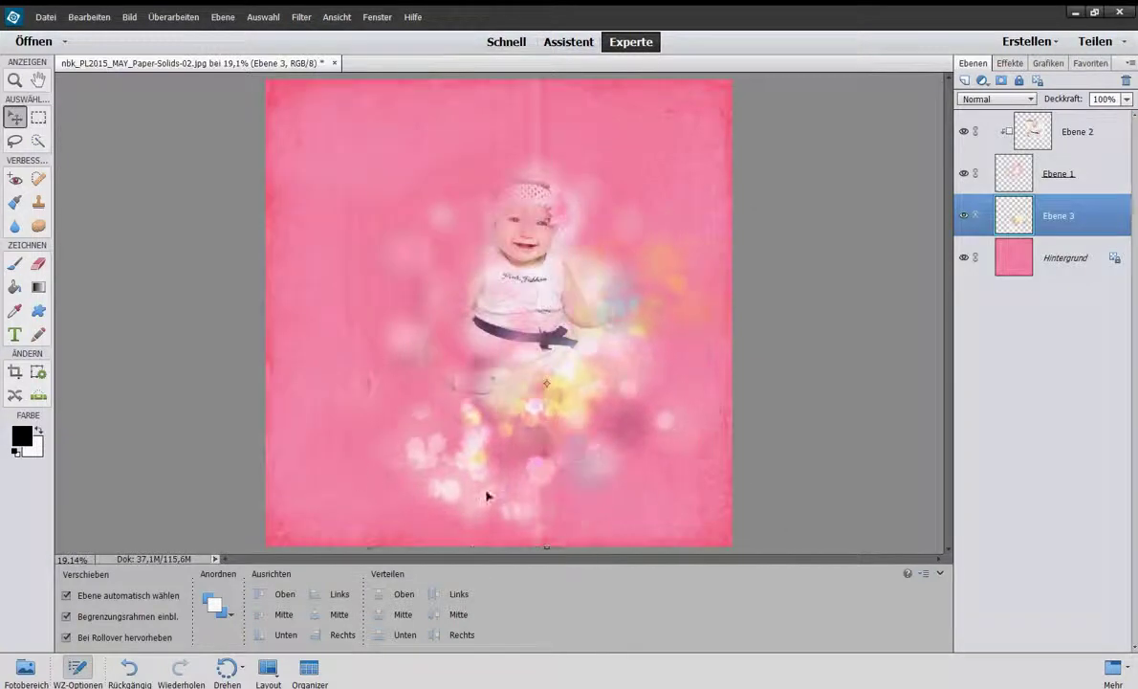
# Rotate and shrink the sparkle layer, then move it beneath the baby.
pyautogui.moveTo(360, 467); pyautogui.dragTo(376, 418)
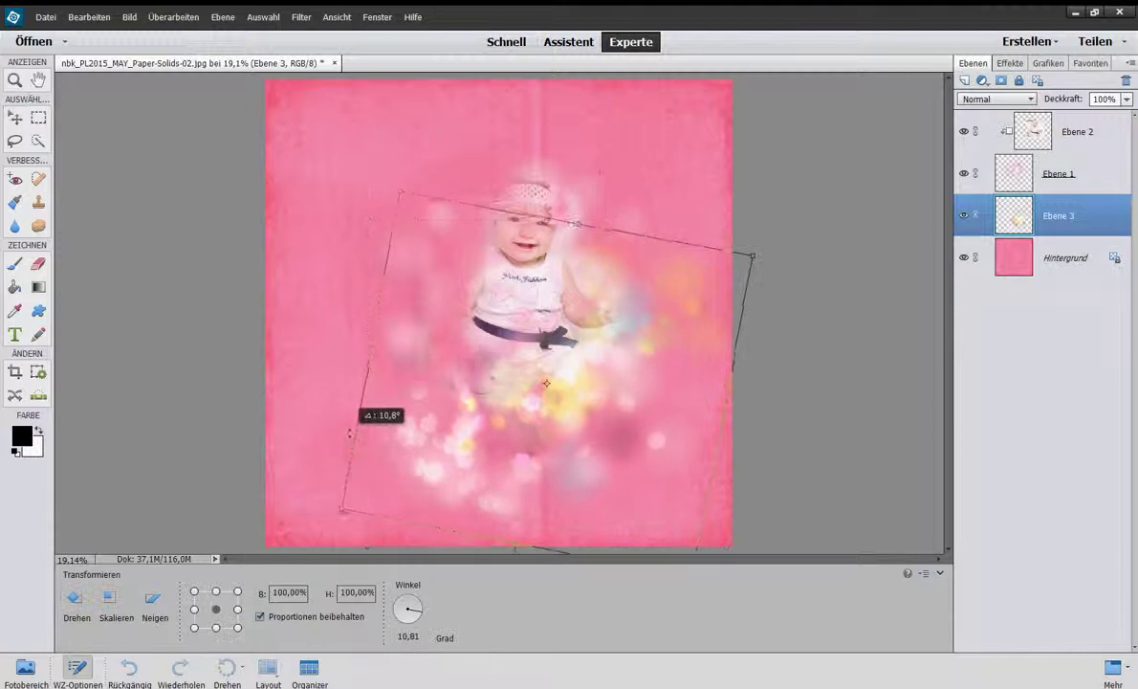
pyautogui.moveTo(401, 186); pyautogui.dragTo(446, 251)
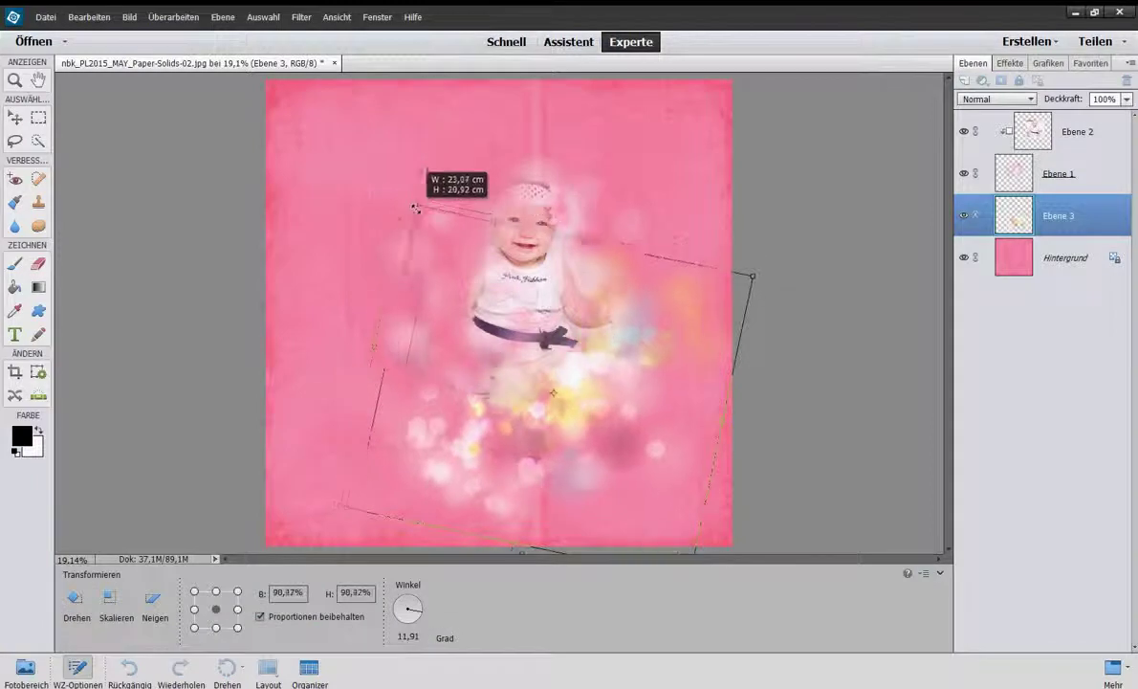
pyautogui.click(638, 545)
pyautogui.moveTo(661, 468); pyautogui.dragTo(646, 455)
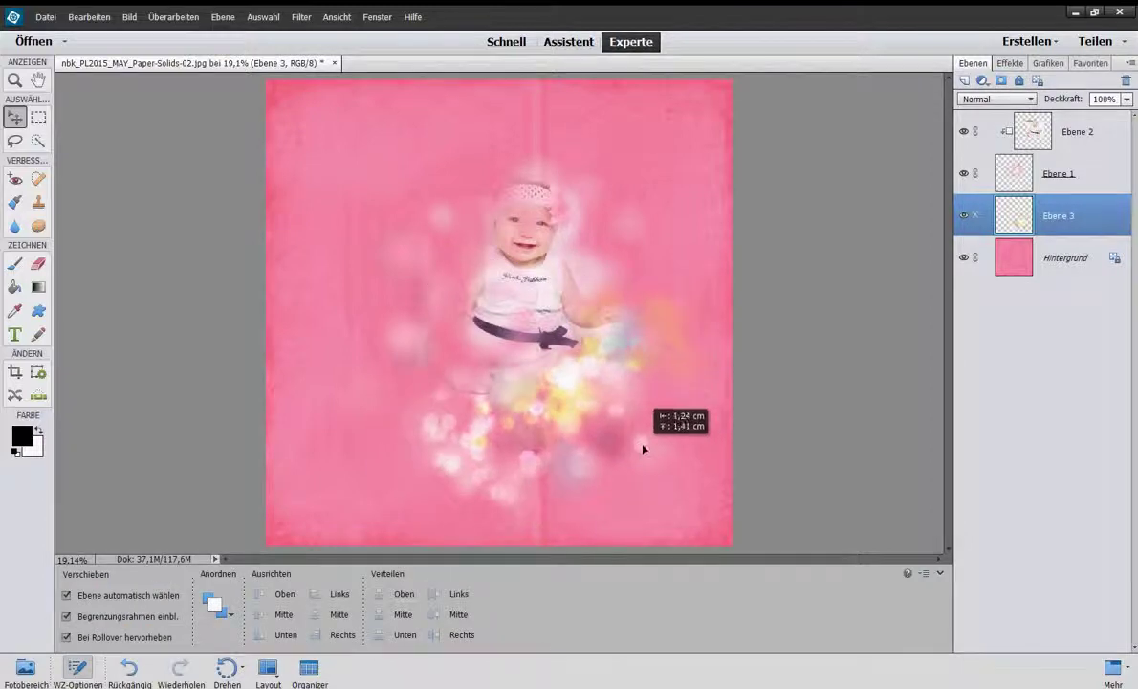
pyautogui.moveTo(646, 455); pyautogui.dragTo(635, 453)
# Re-tilt the sparkles to about 9°, shrink them slightly and raise them a little.
pyautogui.moveTo(708, 433); pyautogui.dragTo(710, 463)
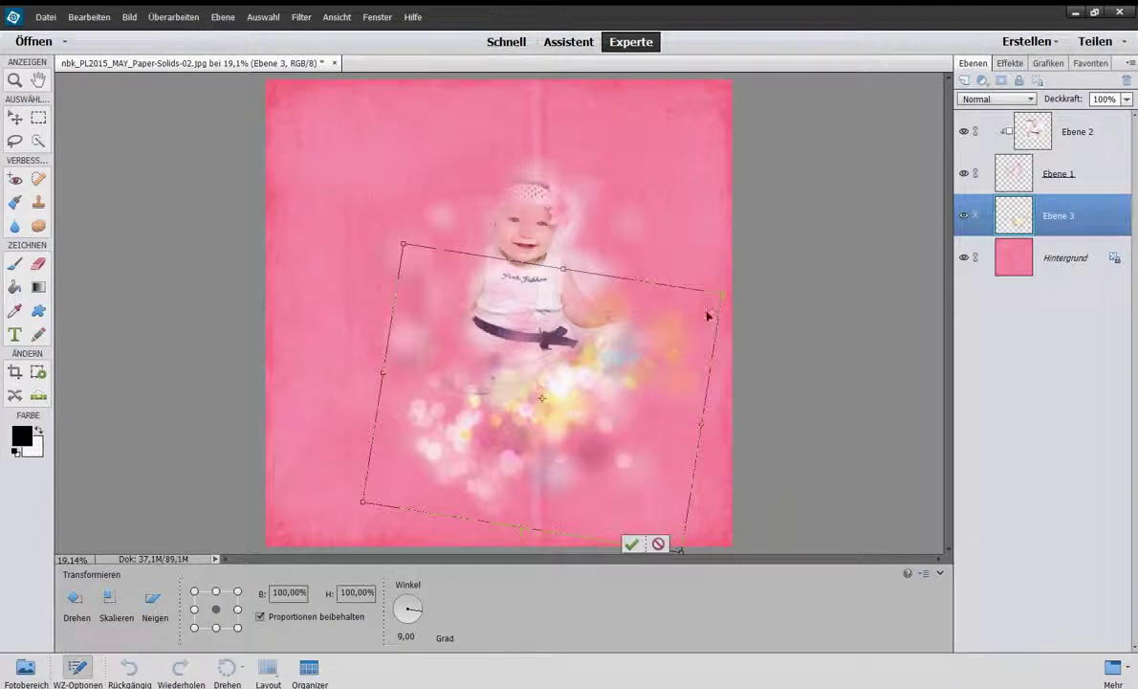
pyautogui.moveTo(721, 296); pyautogui.dragTo(680, 317)
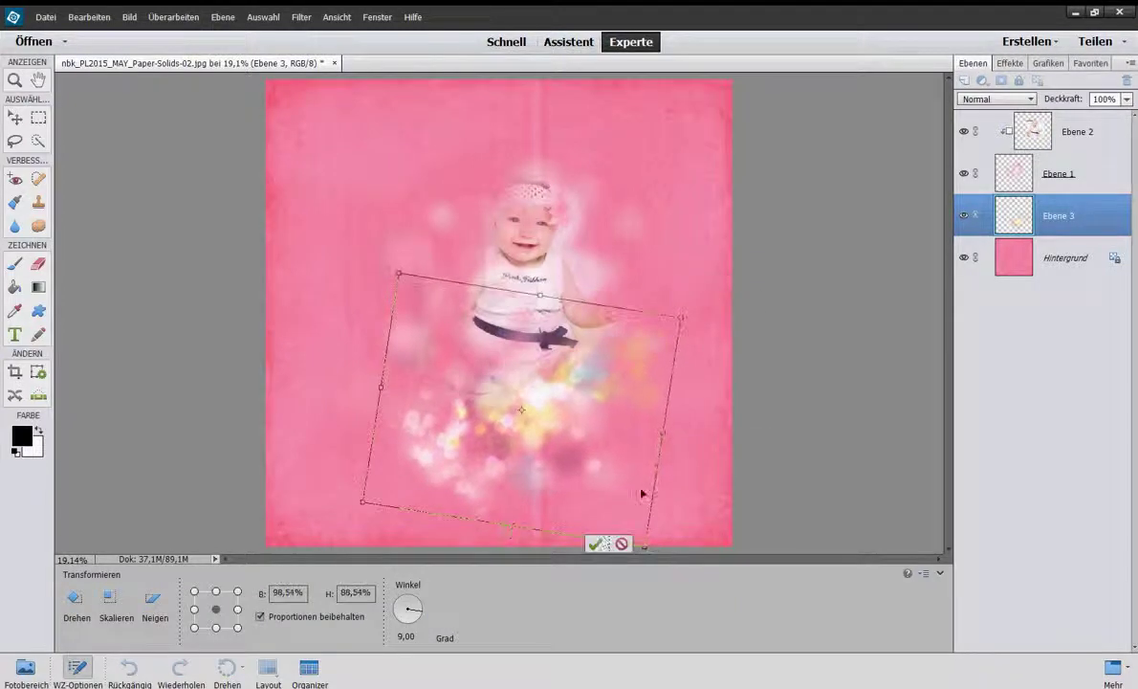
pyautogui.click(602, 543)
pyautogui.moveTo(546, 398)
pyautogui.mouseDown()
pyautogui.moveTo(562, 426)
pyautogui.moveTo(559, 379)
pyautogui.mouseUp()
pyautogui.click(1064, 263)
pyautogui.click(1060, 225)
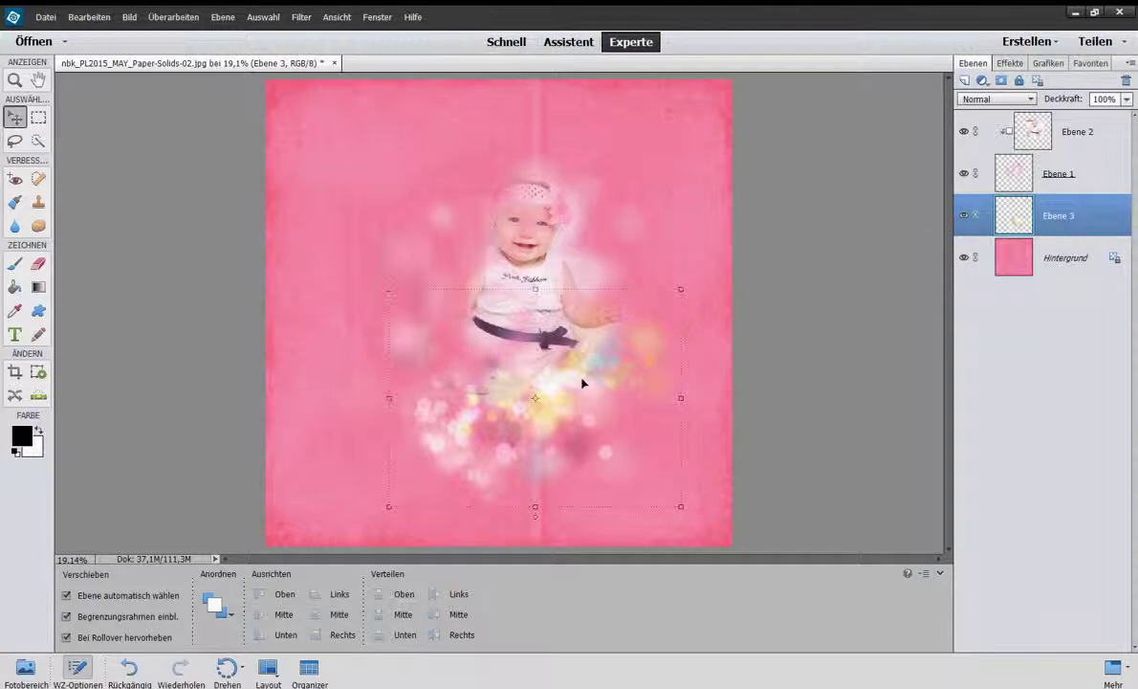
pyautogui.click(45, 16)
pyautogui.click(59, 43)
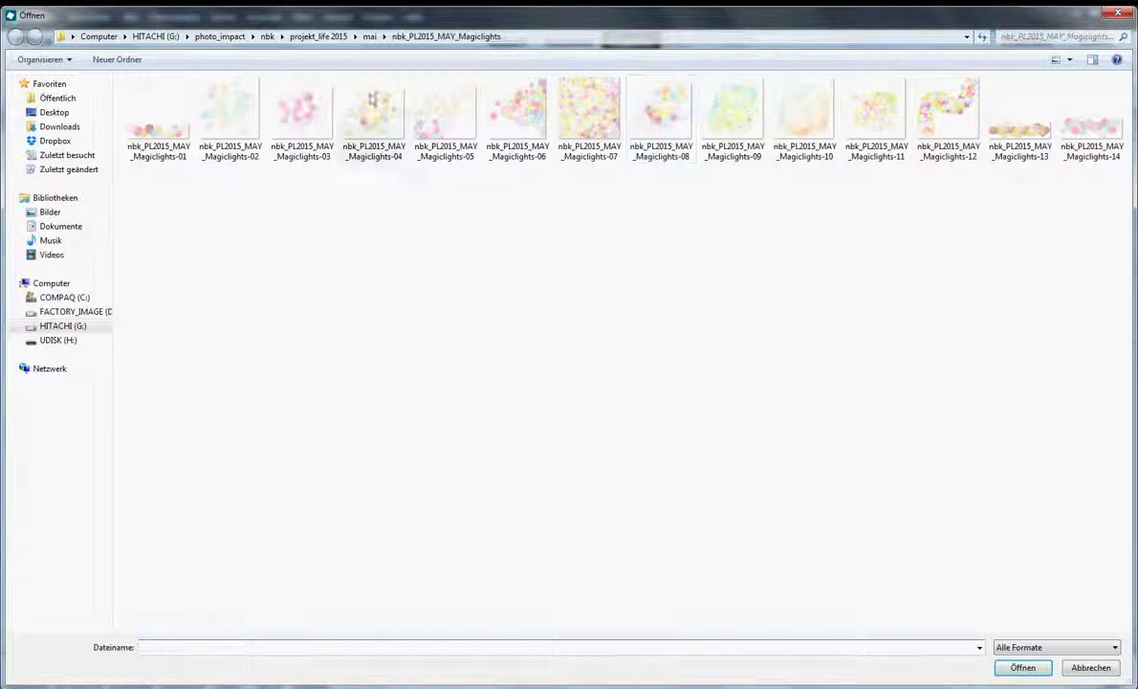
# Open the glossy heart ABP_A_10 from the ABP_A folder and drag it onto the page.
pyautogui.click(370, 36)
pyautogui.doubleClick(297, 167)
pyautogui.doubleClick(786, 105)
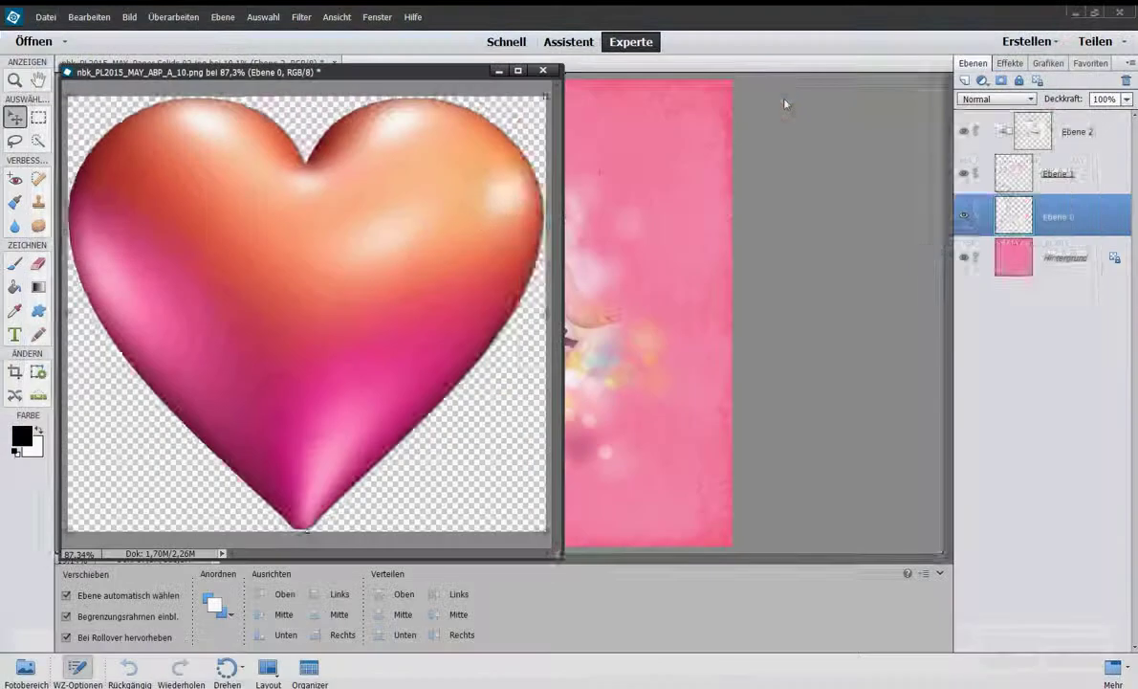
pyautogui.moveTo(476, 216); pyautogui.dragTo(592, 216)
pyautogui.click(542, 71)
# Bring the heart layer to the front, shrink it and place it beside the sparkles.
pyautogui.click(218, 605)
pyautogui.click(211, 631)
pyautogui.moveTo(607, 282)
pyautogui.mouseDown()
pyautogui.moveTo(542, 222)
pyautogui.moveTo(486, 239)
pyautogui.mouseUp()
pyautogui.click(516, 247)
pyautogui.moveTo(519, 203); pyautogui.dragTo(454, 414)
pyautogui.click(223, 17)
pyautogui.moveTo(236, 95)
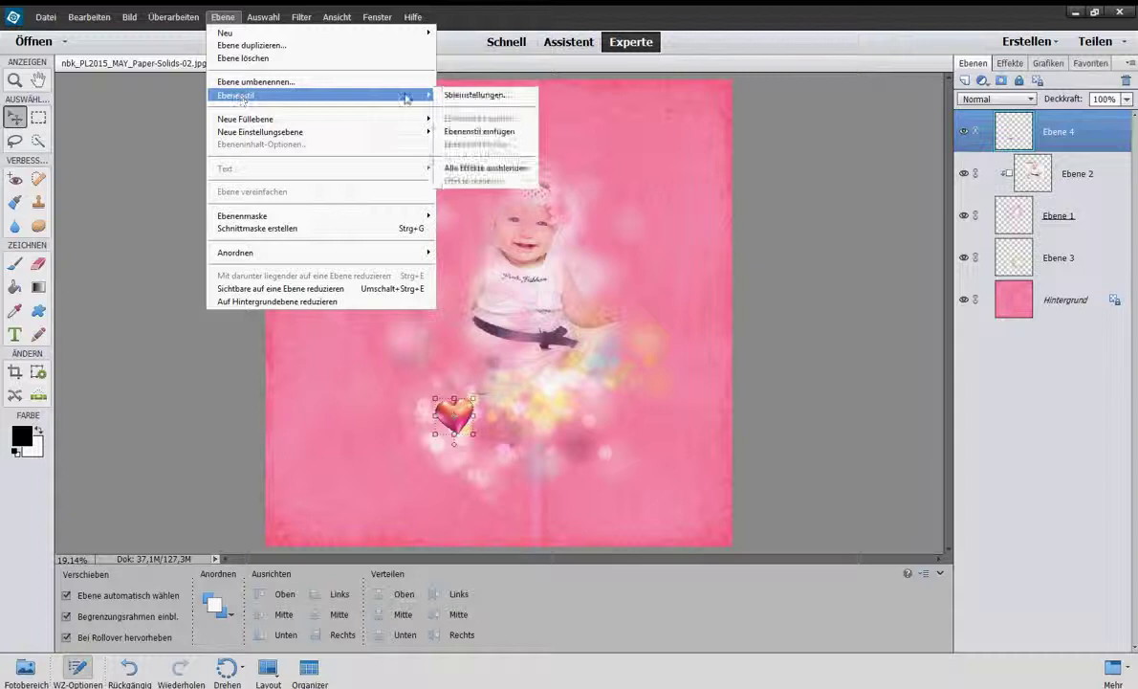
# Give the heart a drop shadow: size 43 px, distance 34 px, opacity 41%, angle 41°.
pyautogui.click(455, 96)
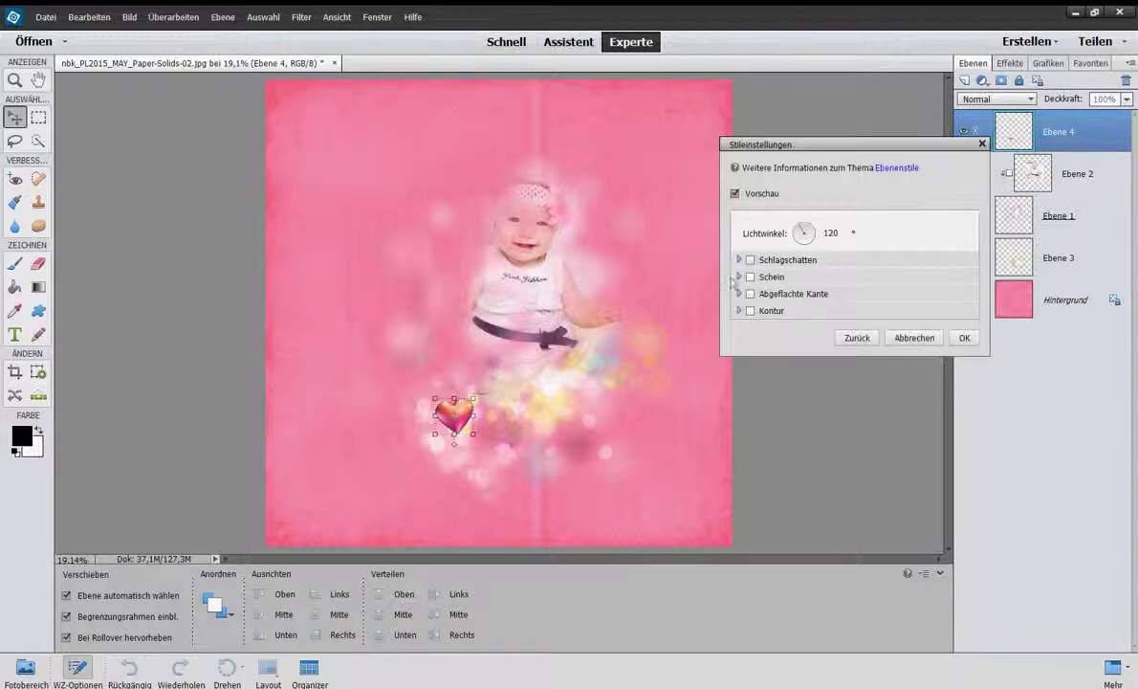
pyautogui.click(751, 260)
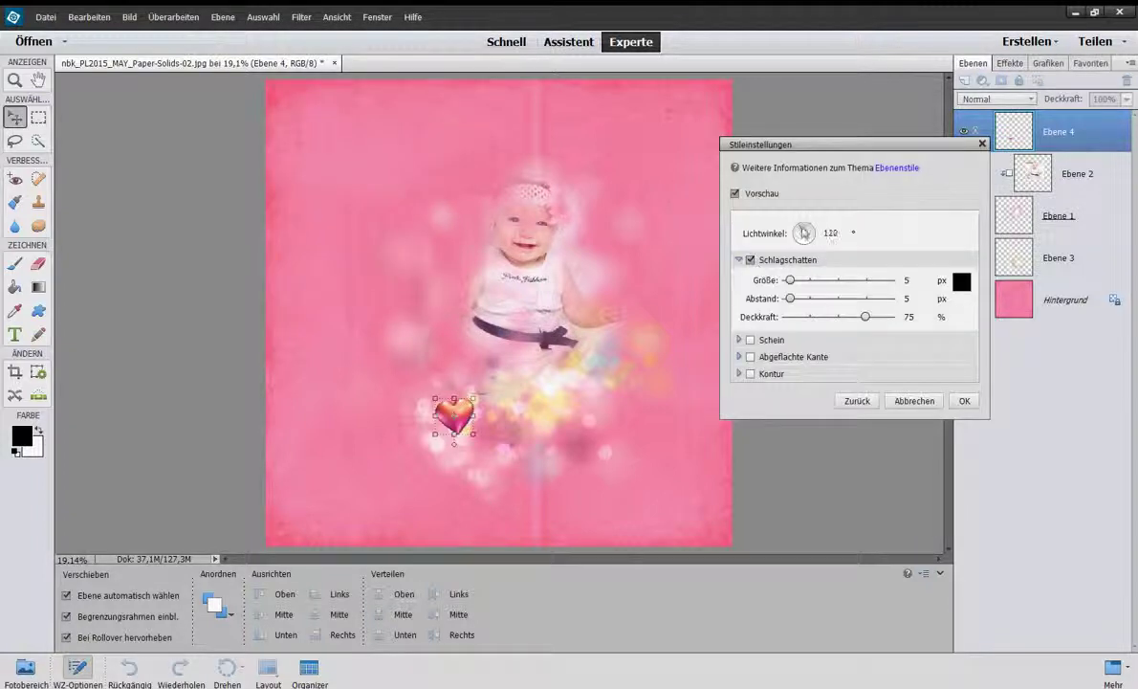
pyautogui.click(801, 281)
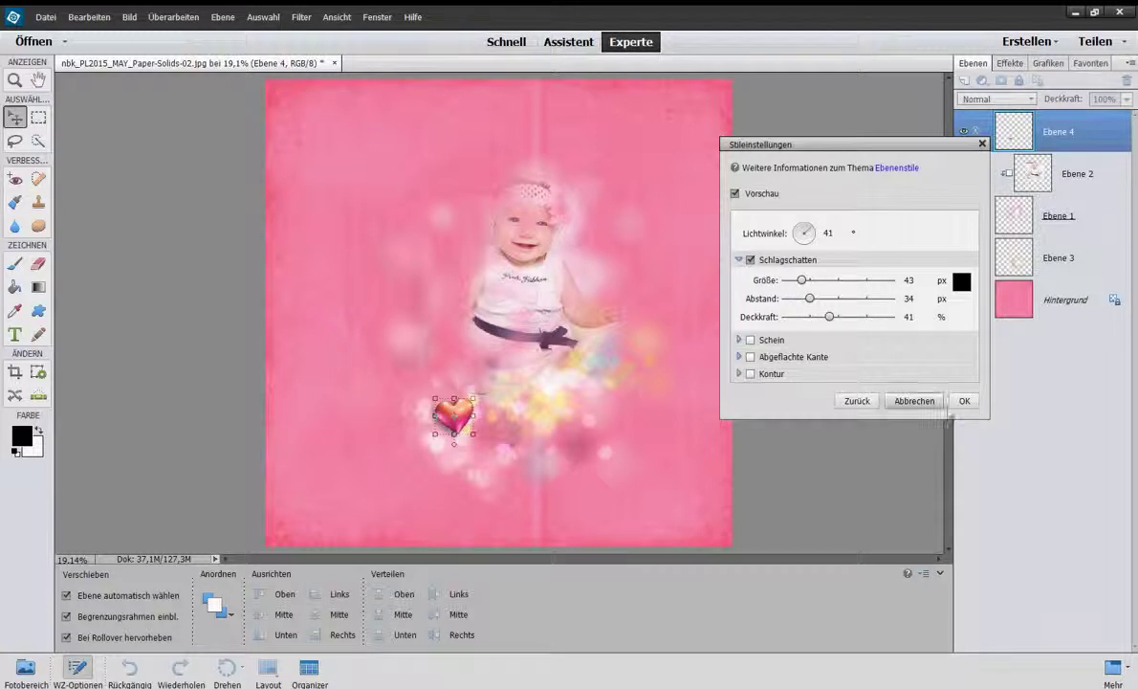
pyautogui.click(964, 401)
# Copy the heart's drop-shadow layer style and nudge the heart slightly.
pyautogui.click(223, 17)
pyautogui.moveTo(235, 96)
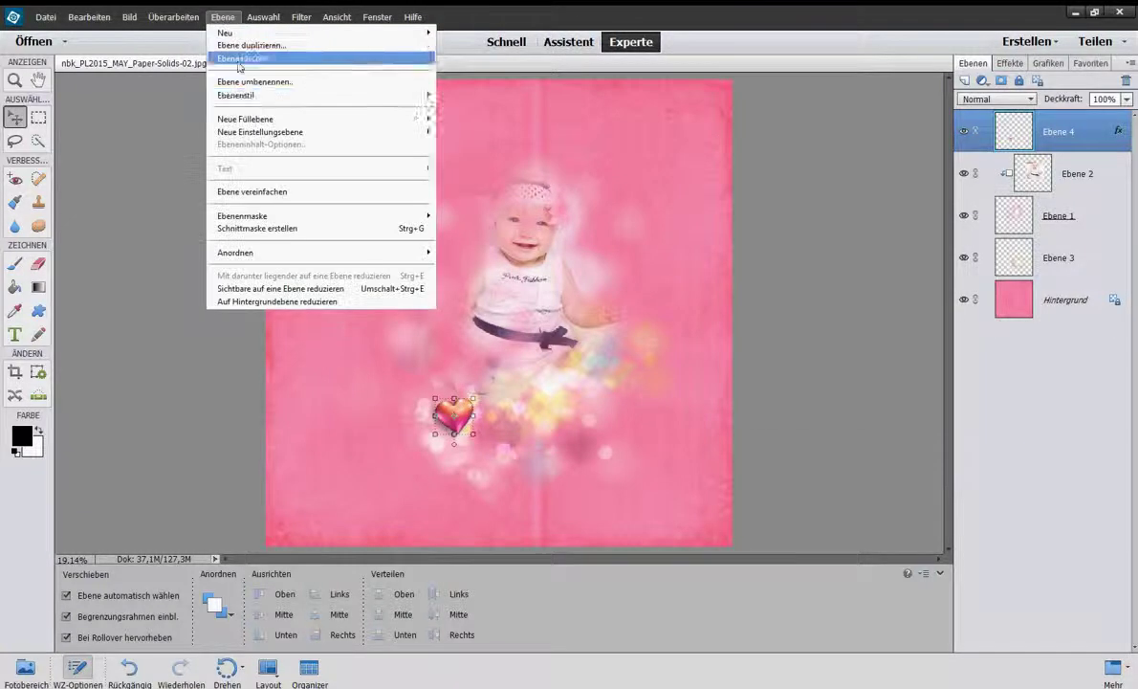
pyautogui.click(455, 120)
pyautogui.click(1113, 300)
pyautogui.moveTo(455, 413); pyautogui.dragTo(452, 415)
# Duplicate the heart layer and move the copy to the right of the baby.
pyautogui.click(48, 17)
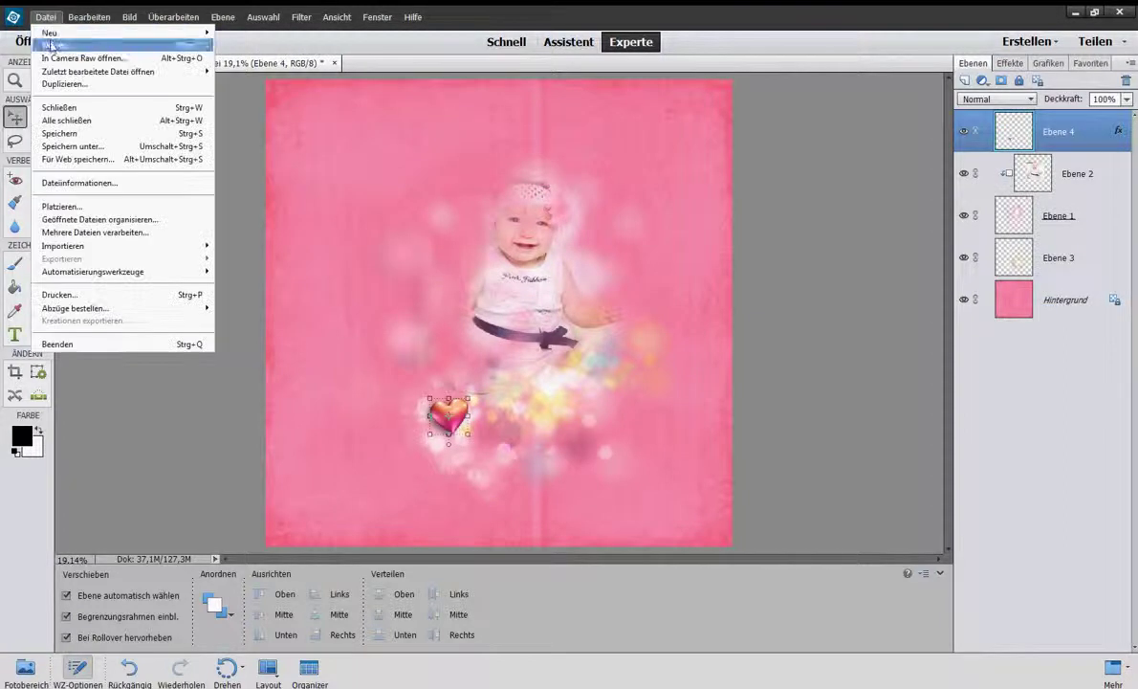
pyautogui.click(451, 419)
pyautogui.rightClick(451, 419)
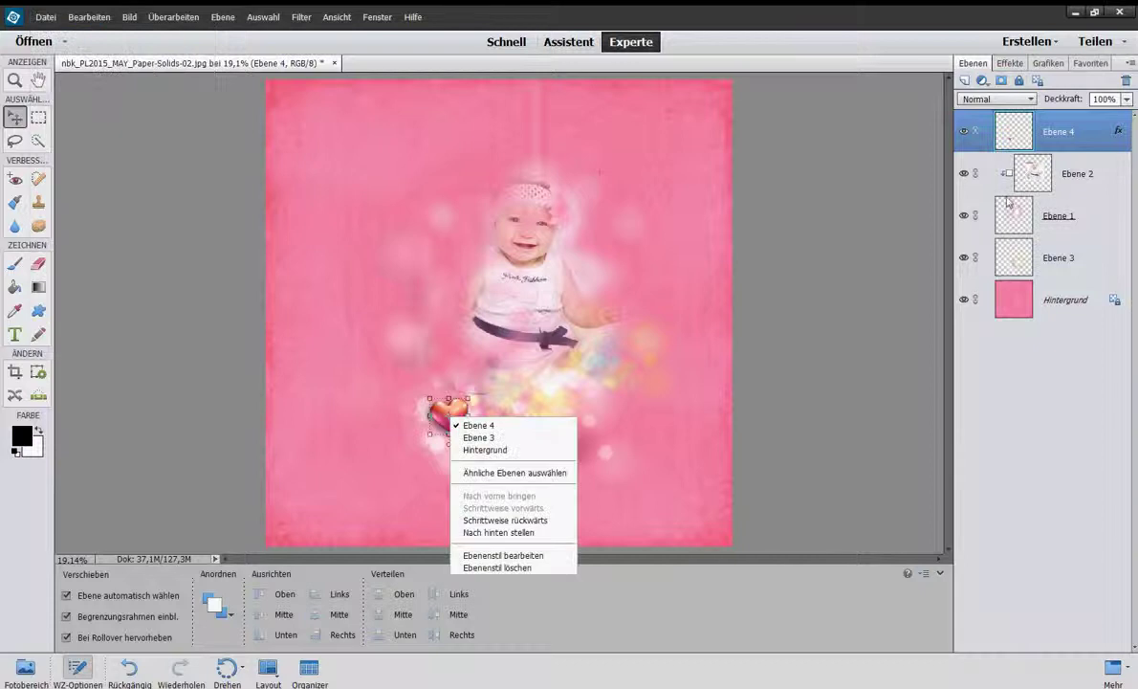
pyautogui.click(1049, 144)
pyautogui.rightClick(1045, 138)
pyautogui.click(1032, 180)
pyautogui.click(676, 216)
pyautogui.moveTo(448, 413)
pyautogui.mouseDown()
pyautogui.moveTo(621, 407)
pyautogui.moveTo(637, 397)
pyautogui.moveTo(619, 371)
pyautogui.mouseUp()
pyautogui.press('Return')
# Open the butterfly splash image ABP_A_07.
pyautogui.click(45, 17)
pyautogui.click(55, 45)
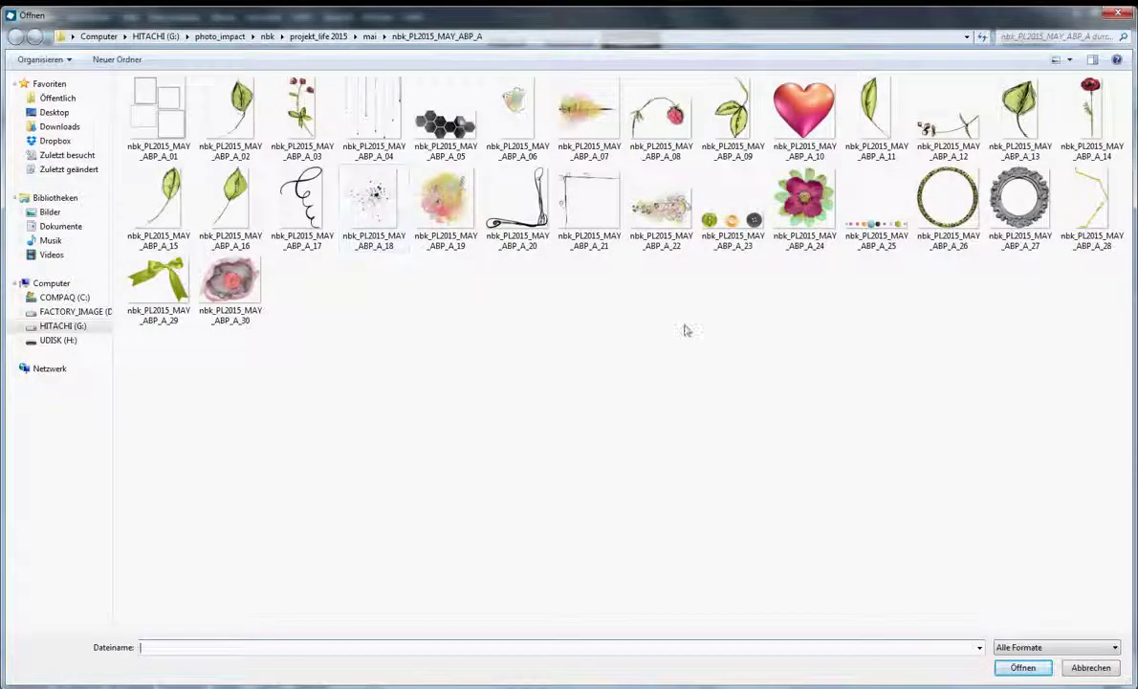
pyautogui.doubleClick(585, 113)
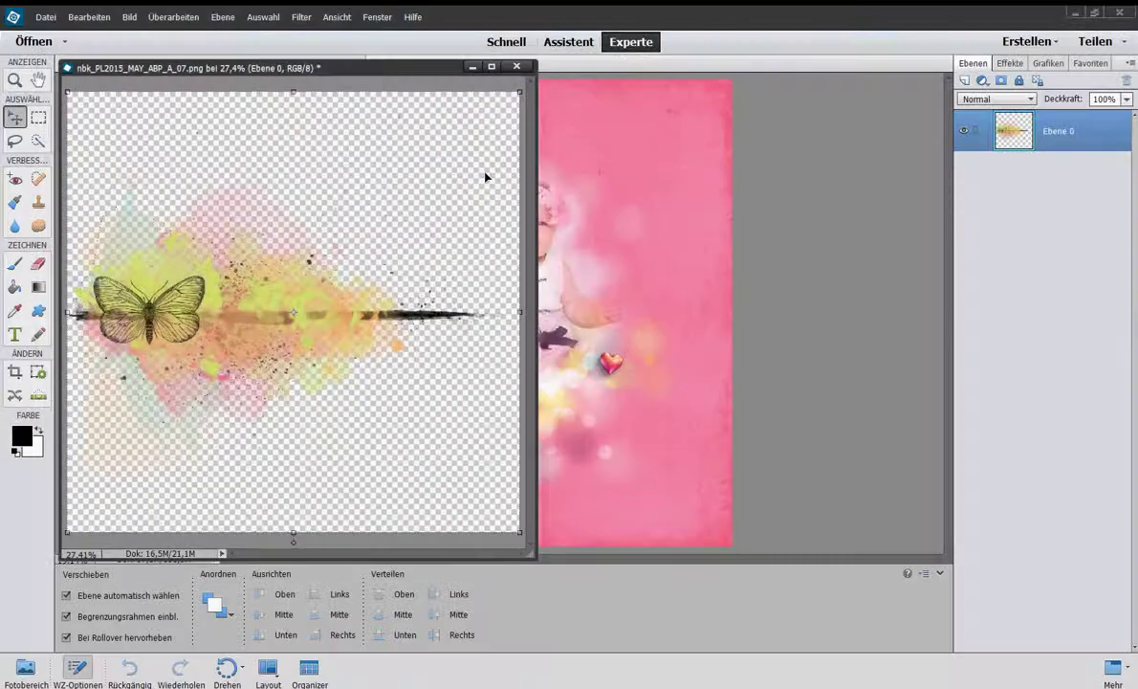
# Drag the butterfly splash onto the page as Ebene 5, just above Hintergrund.
pyautogui.moveTo(322, 309); pyautogui.dragTo(598, 407)
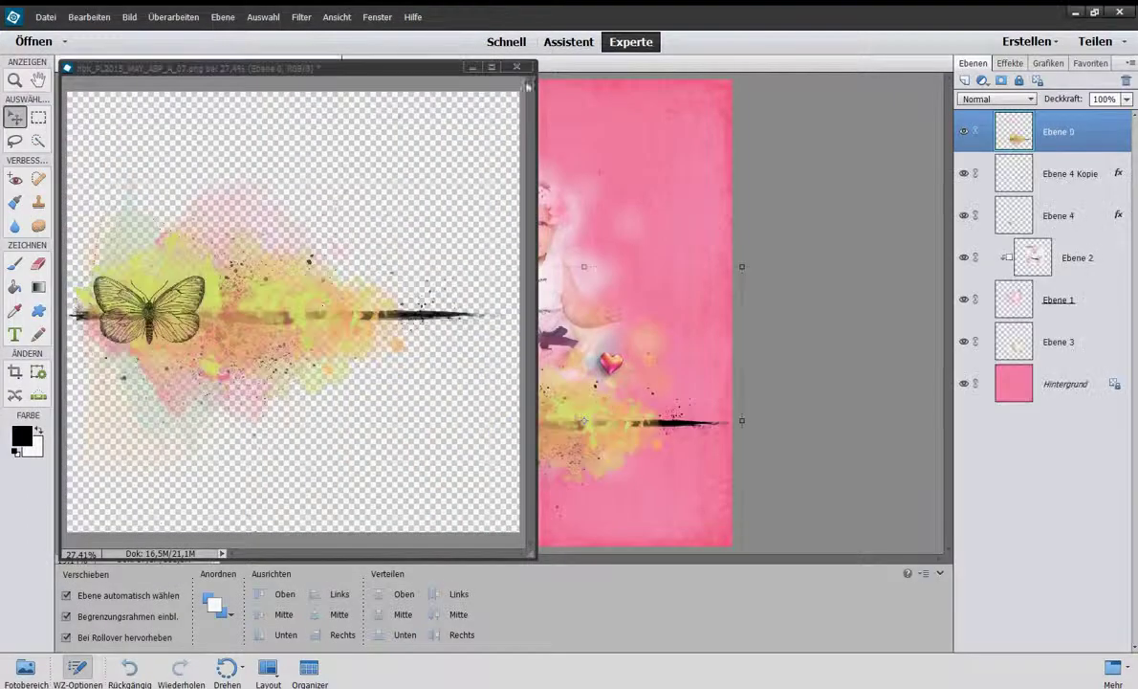
pyautogui.click(517, 66)
pyautogui.moveTo(636, 427); pyautogui.dragTo(507, 387)
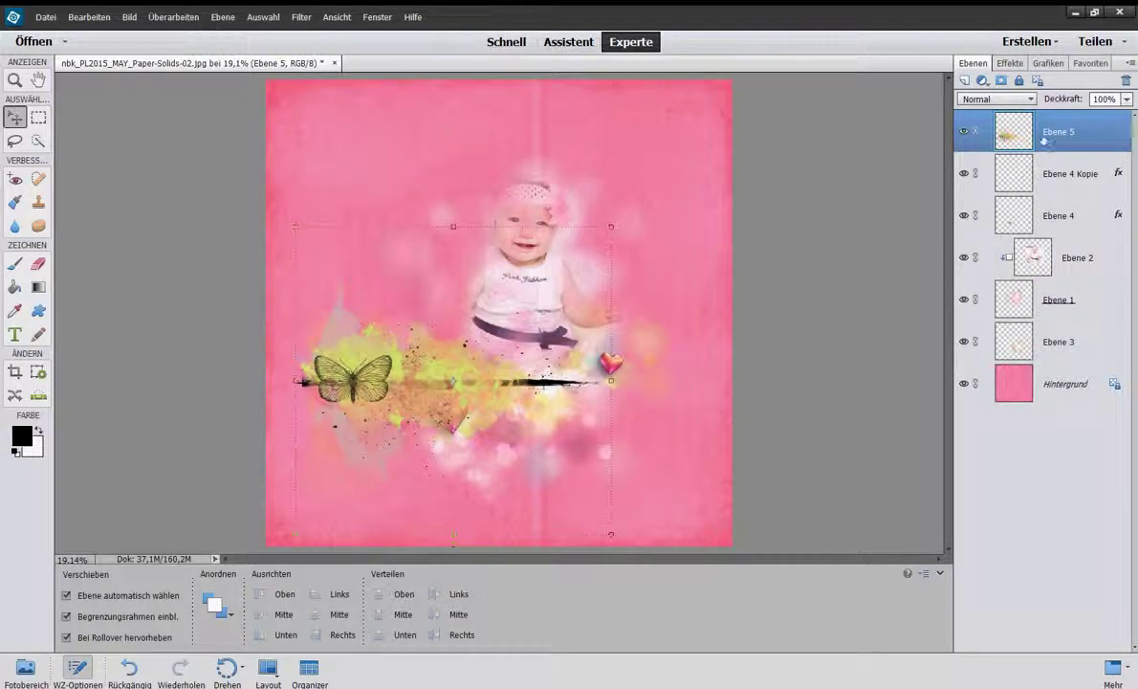
pyautogui.moveTo(1046, 139); pyautogui.dragTo(1045, 366)
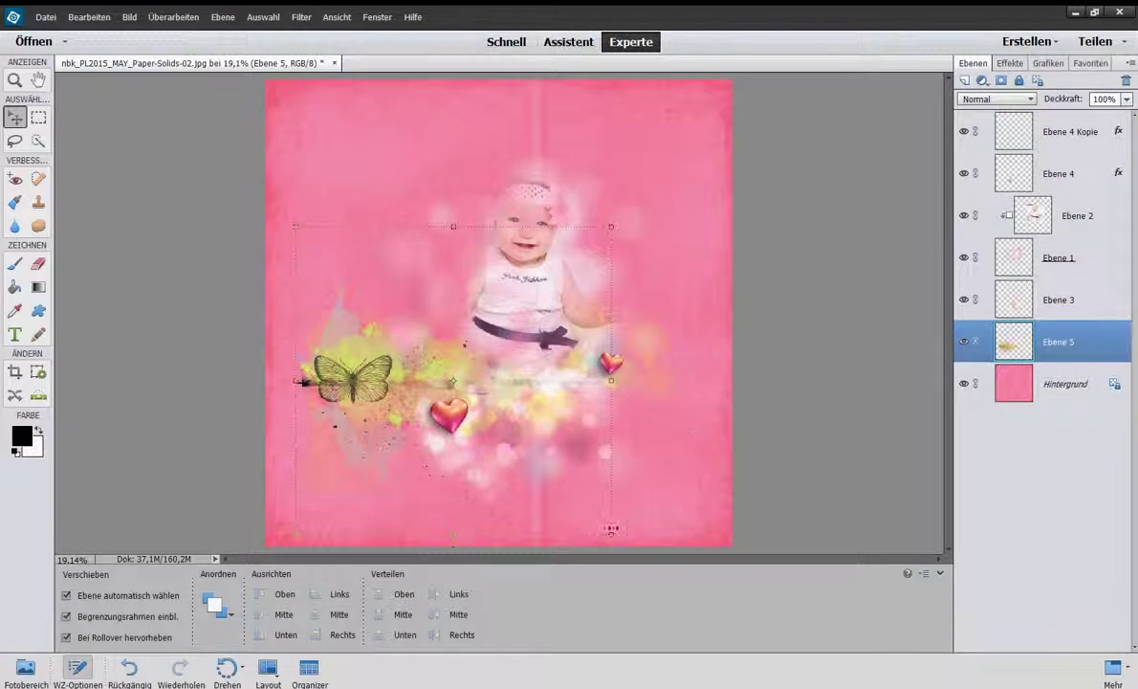
# Scale the splash down to 91.24% and position it left of the baby.
pyautogui.moveTo(611, 534); pyautogui.dragTo(562, 486)
pyautogui.click(510, 491)
pyautogui.moveTo(363, 365); pyautogui.dragTo(400, 382)
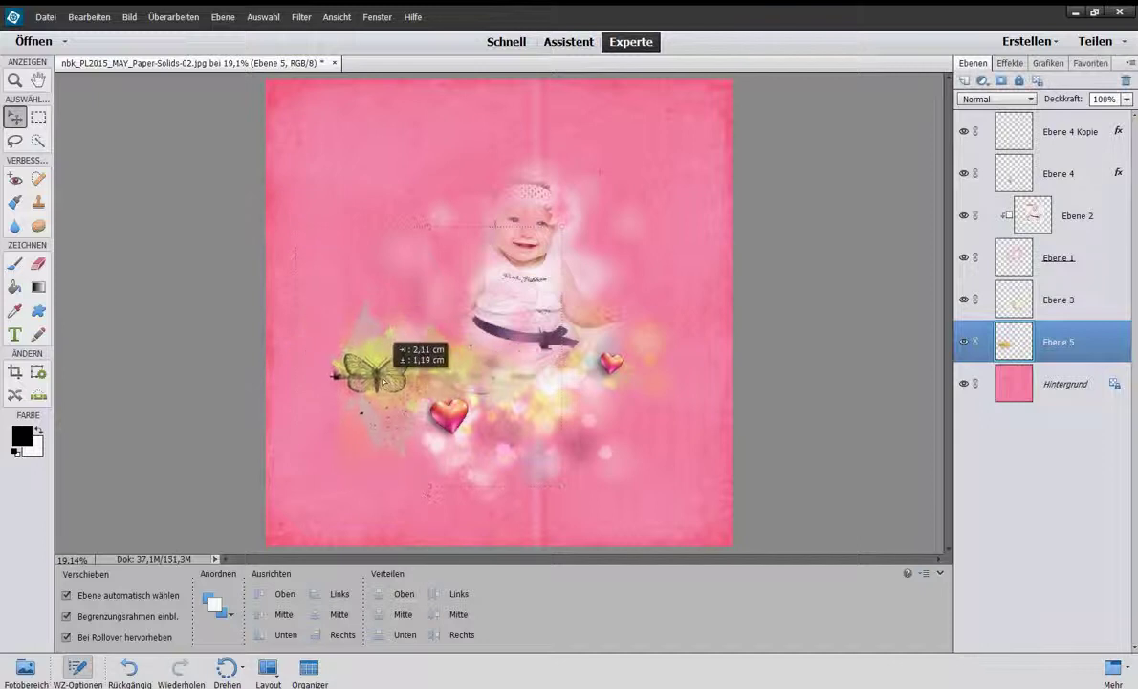
pyautogui.moveTo(400, 382); pyautogui.dragTo(396, 381)
pyautogui.click(359, 499)
pyautogui.click(45, 17)
pyautogui.click(54, 46)
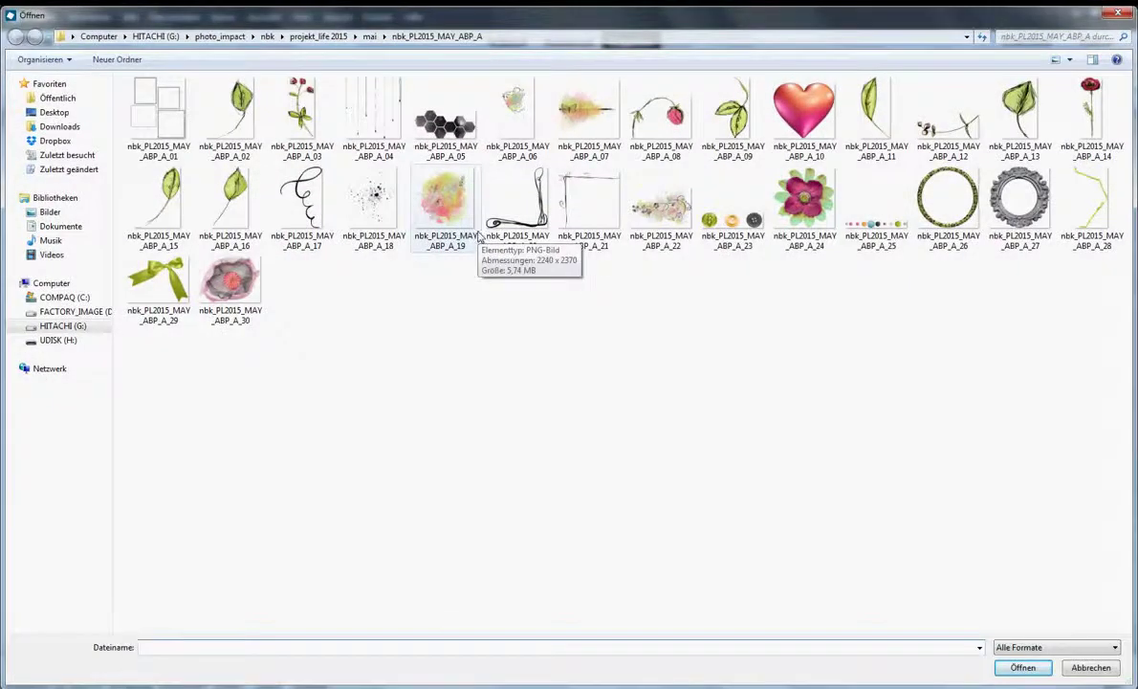
# Open the pink bow B17 from ABP_B and drag it onto the page centre.
pyautogui.click(370, 36)
pyautogui.doubleClick(385, 205)
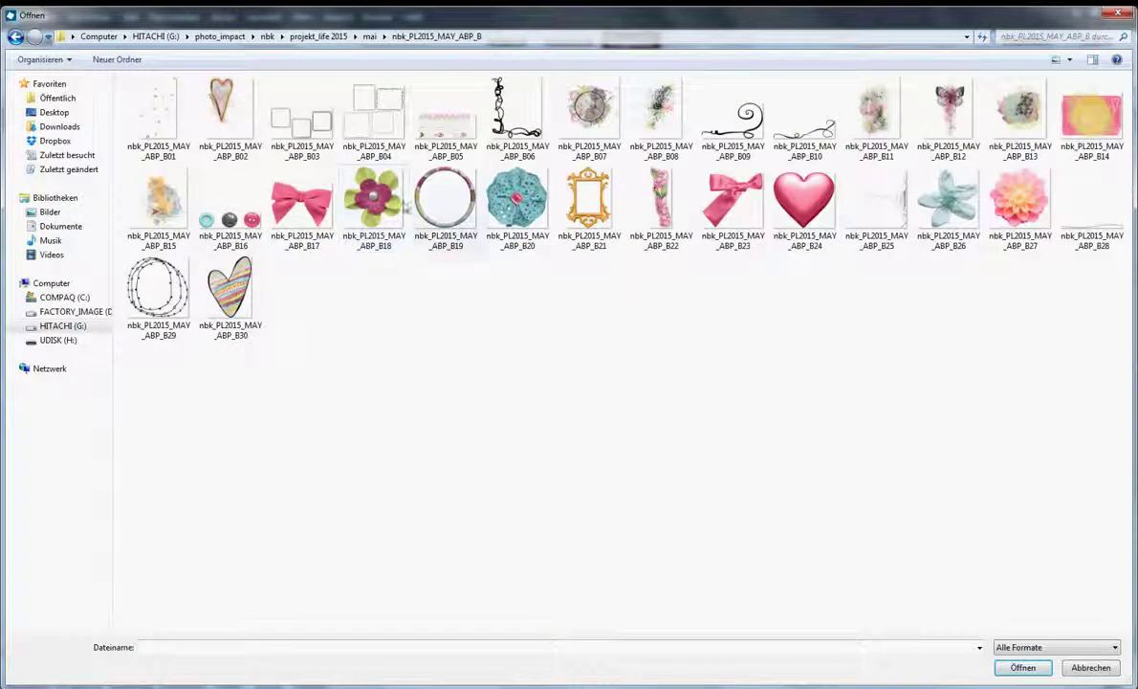
pyautogui.doubleClick(315, 196)
pyautogui.moveTo(376, 223); pyautogui.dragTo(703, 254)
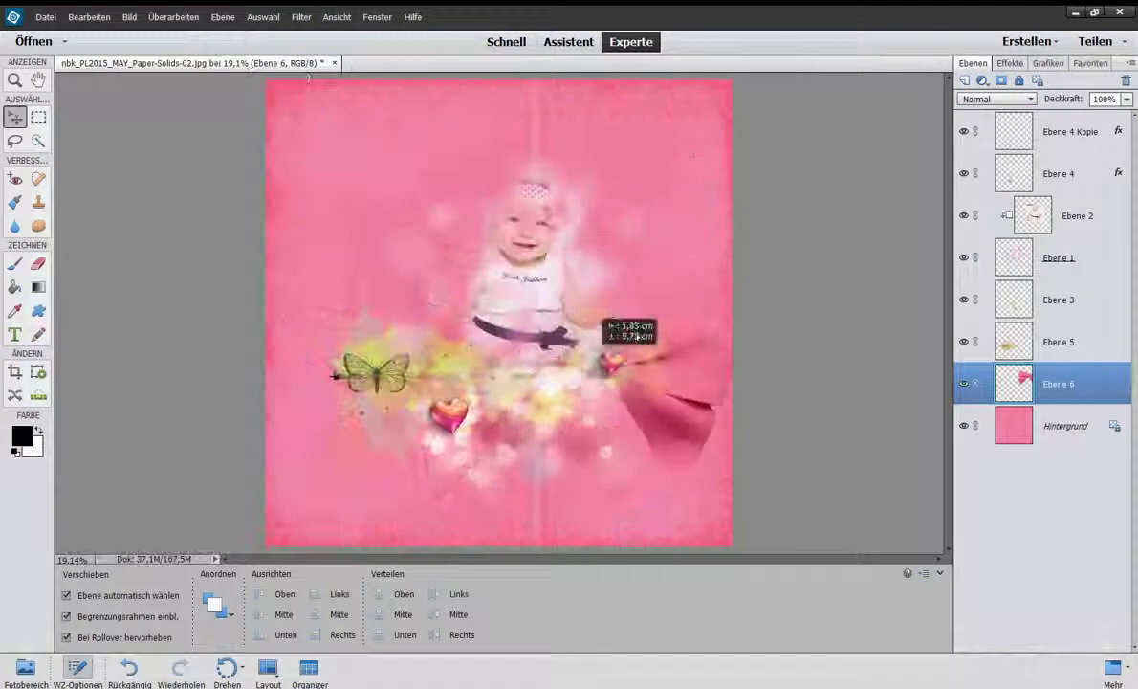
pyautogui.moveTo(632, 335); pyautogui.dragTo(541, 376)
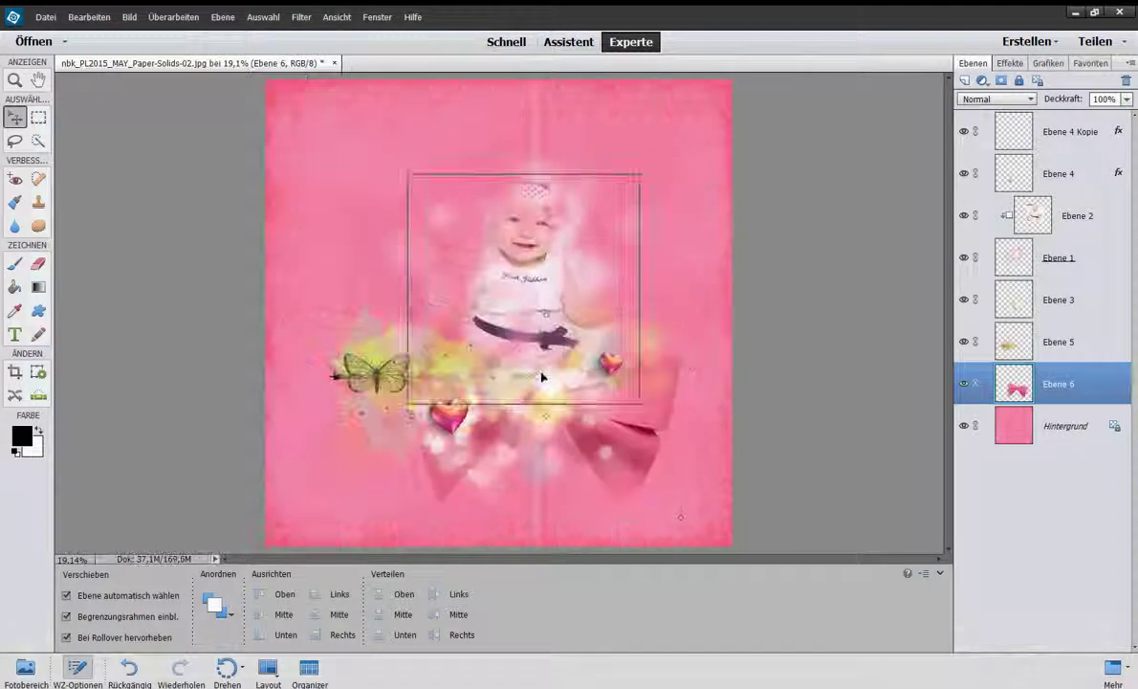
# Bring the bow layer to the front and shrink it to 40.69%.
pyautogui.click(216, 605)
pyautogui.click(202, 632)
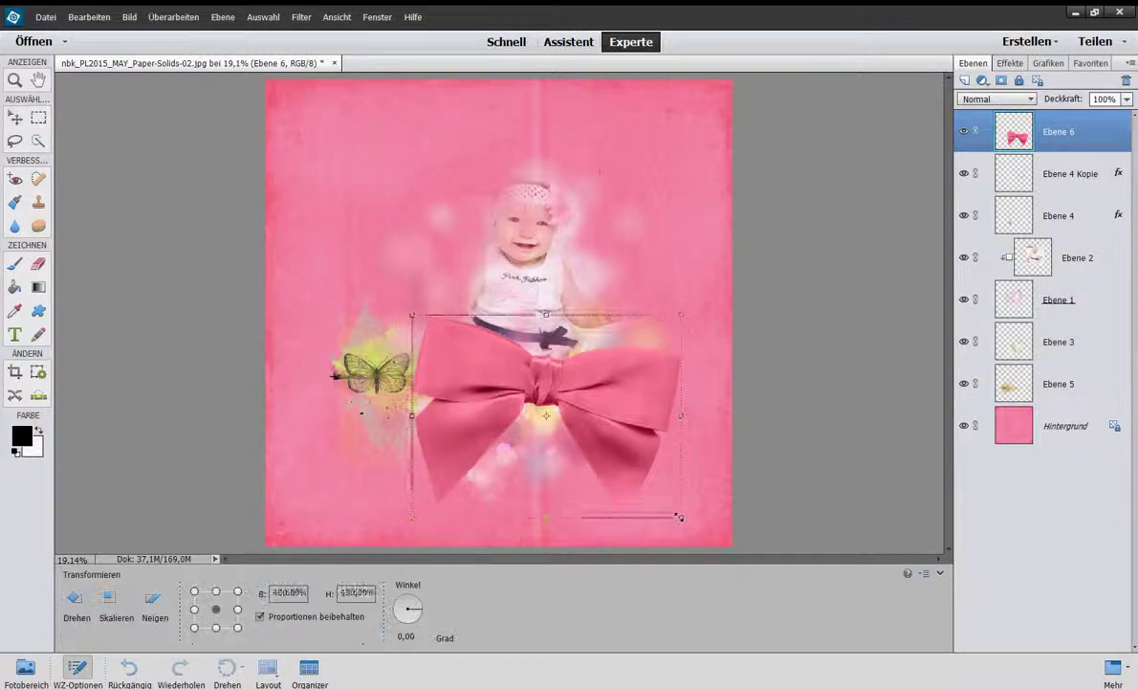
pyautogui.moveTo(678, 516)
pyautogui.mouseDown()
pyautogui.moveTo(521, 396)
pyautogui.moveTo(560, 413)
pyautogui.mouseUp()
pyautogui.click(471, 422)
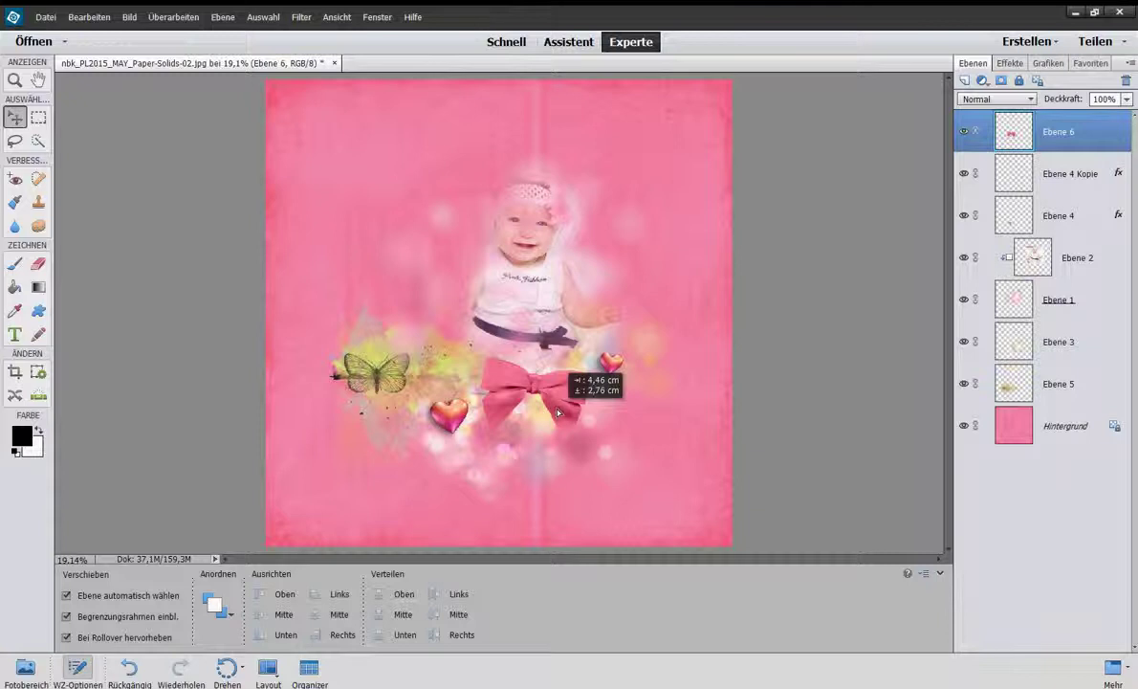
# Paste the hearts' shadow style onto the bow and move it onto the baby's dress.
pyautogui.click(223, 17)
pyautogui.moveTo(236, 96)
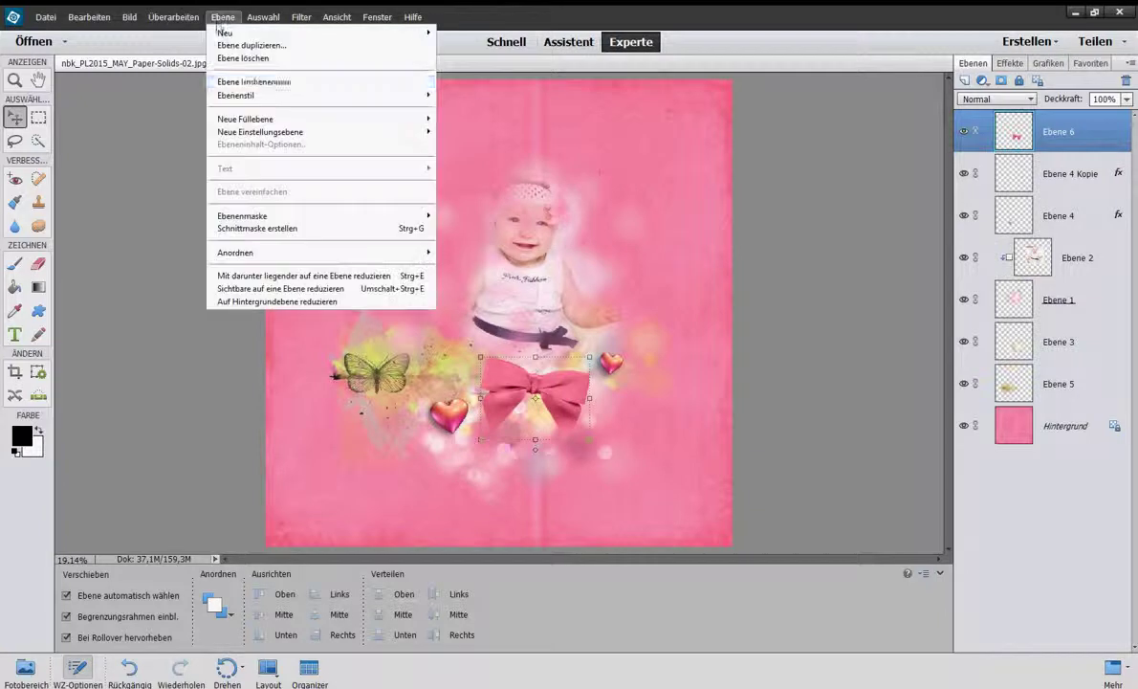
pyautogui.click(526, 131)
pyautogui.moveTo(572, 385); pyautogui.dragTo(558, 395)
pyautogui.click(46, 16)
pyautogui.click(48, 43)
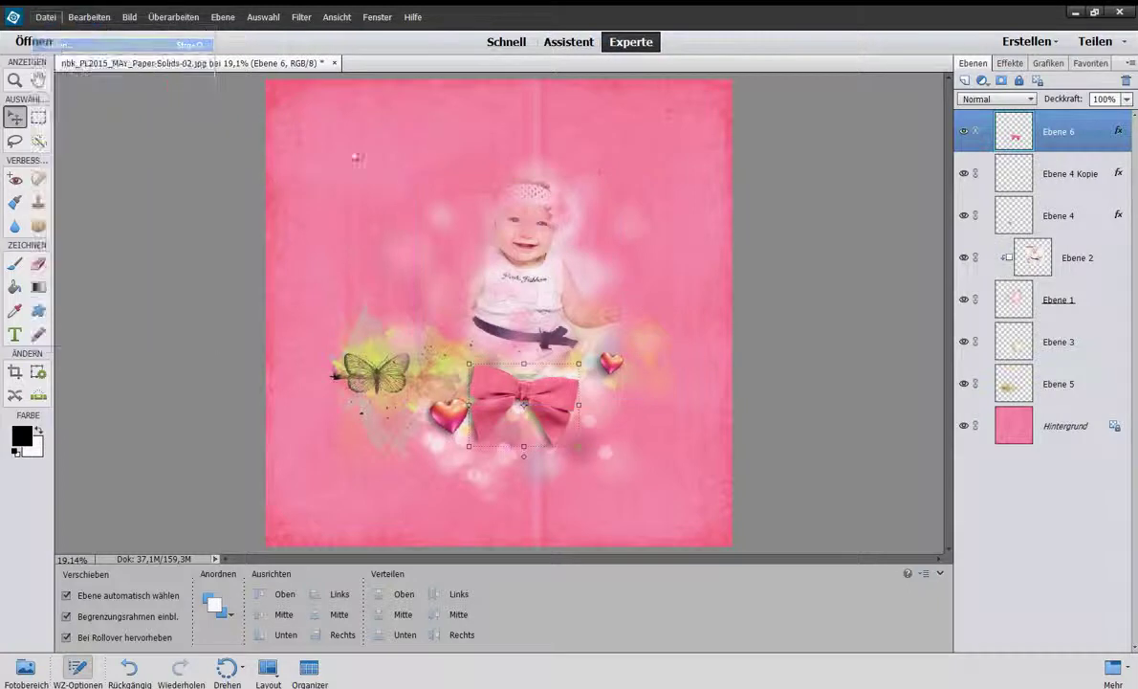
# Open the asweetmystery word art from the WordArts folder and drag it into the layout.
pyautogui.click(370, 36)
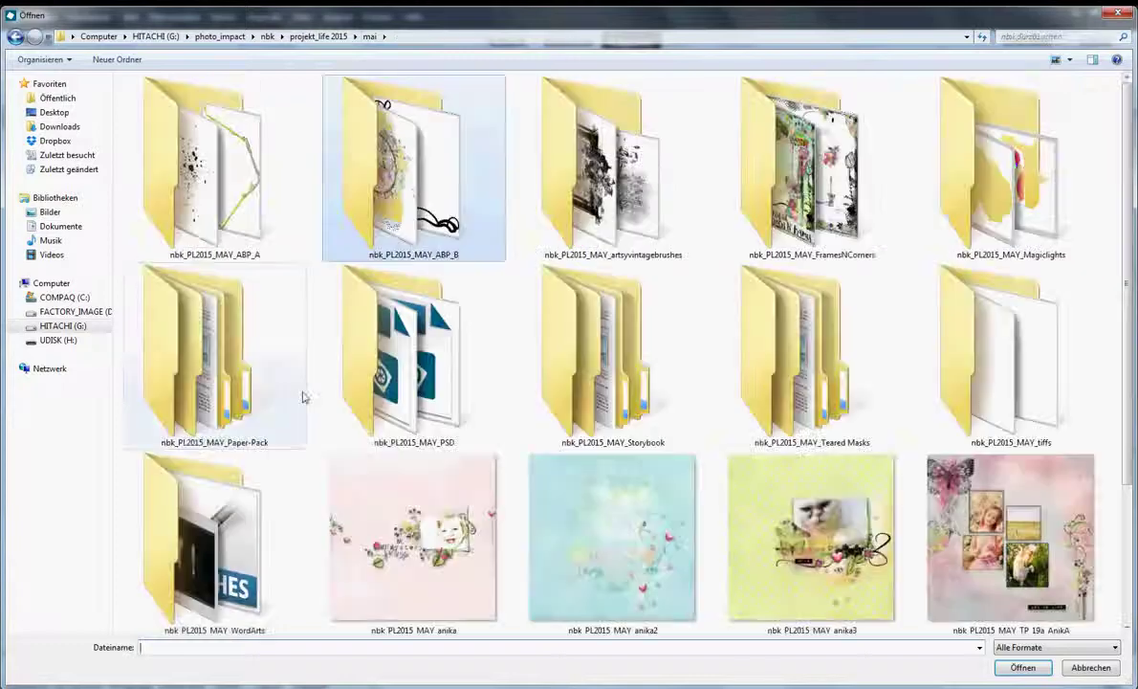
pyautogui.doubleClick(253, 493)
pyautogui.doubleClick(319, 115)
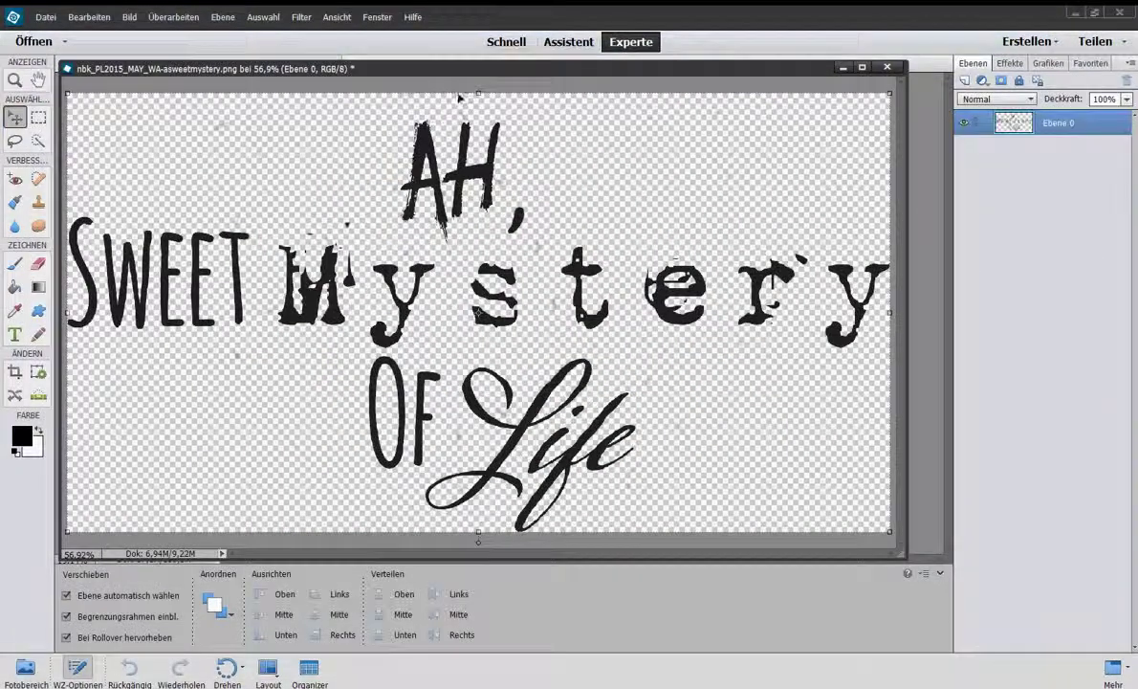
pyautogui.moveTo(456, 74); pyautogui.dragTo(444, 177)
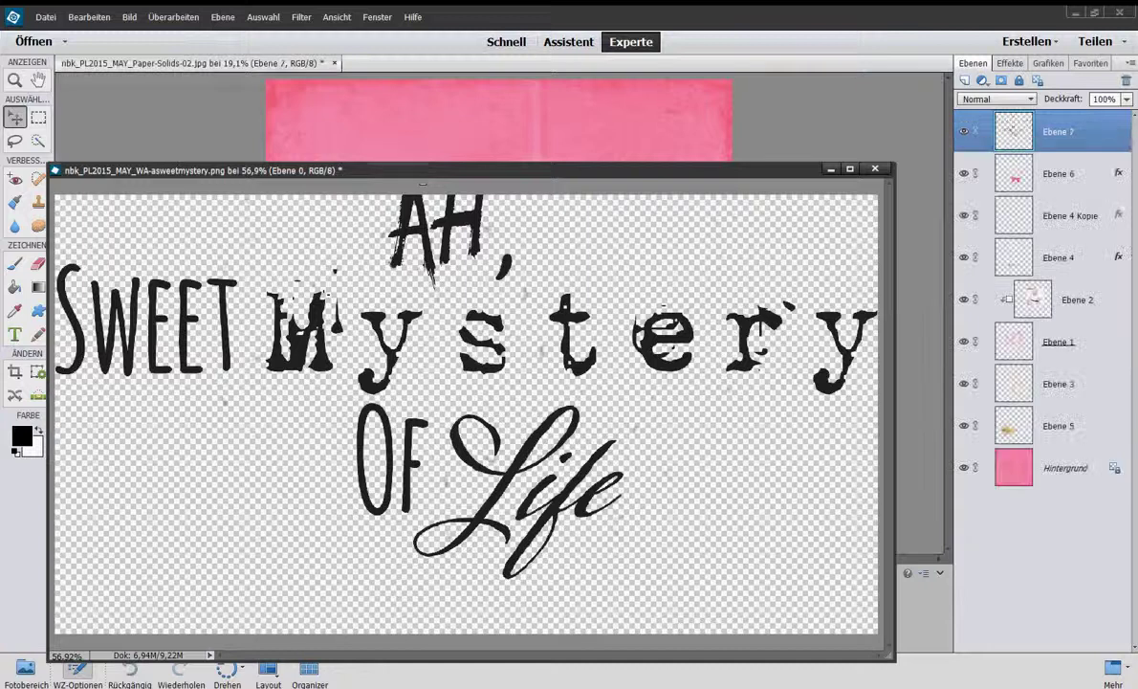
pyautogui.click(831, 170)
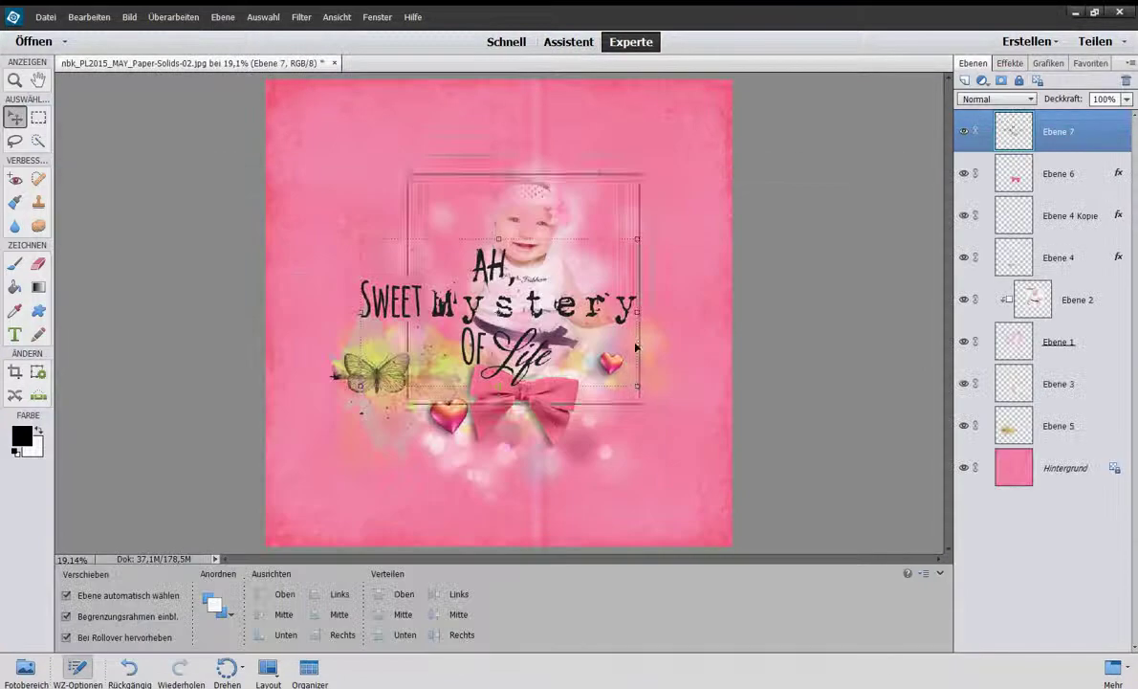
# Shrink the title to about half size and move it toward the butterfly.
pyautogui.moveTo(634, 384); pyautogui.dragTo(496, 312)
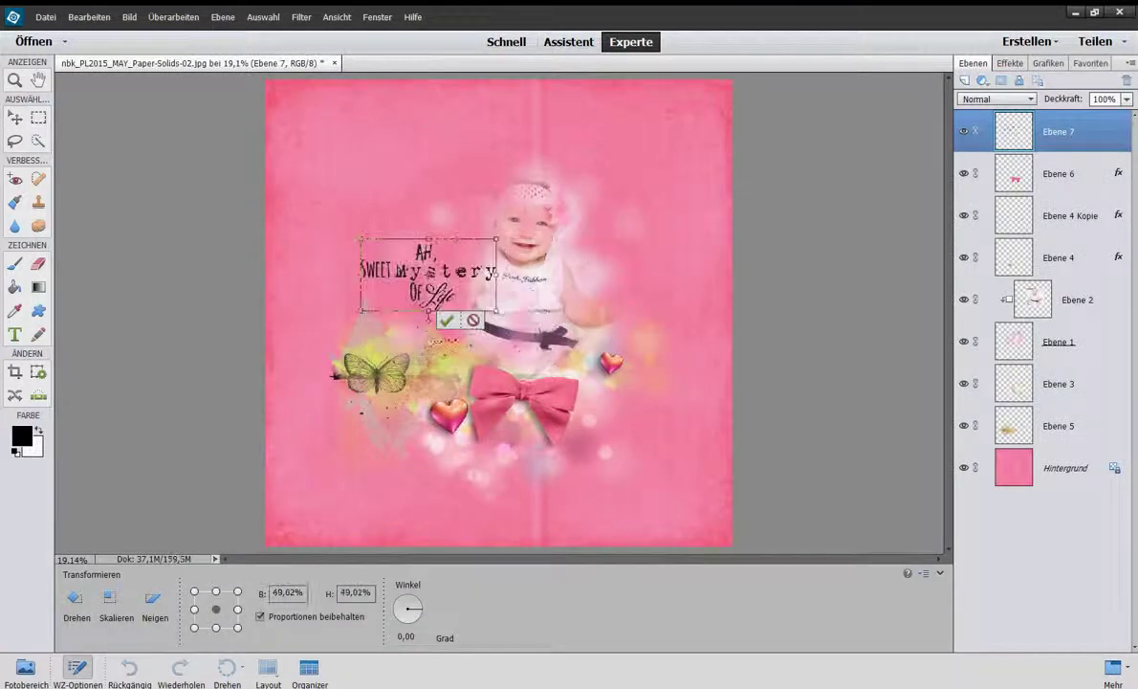
pyautogui.click(447, 321)
pyautogui.moveTo(433, 260)
pyautogui.mouseDown()
pyautogui.moveTo(396, 273)
pyautogui.moveTo(411, 309)
pyautogui.mouseUp()
pyautogui.moveTo(340, 392); pyautogui.dragTo(345, 337)
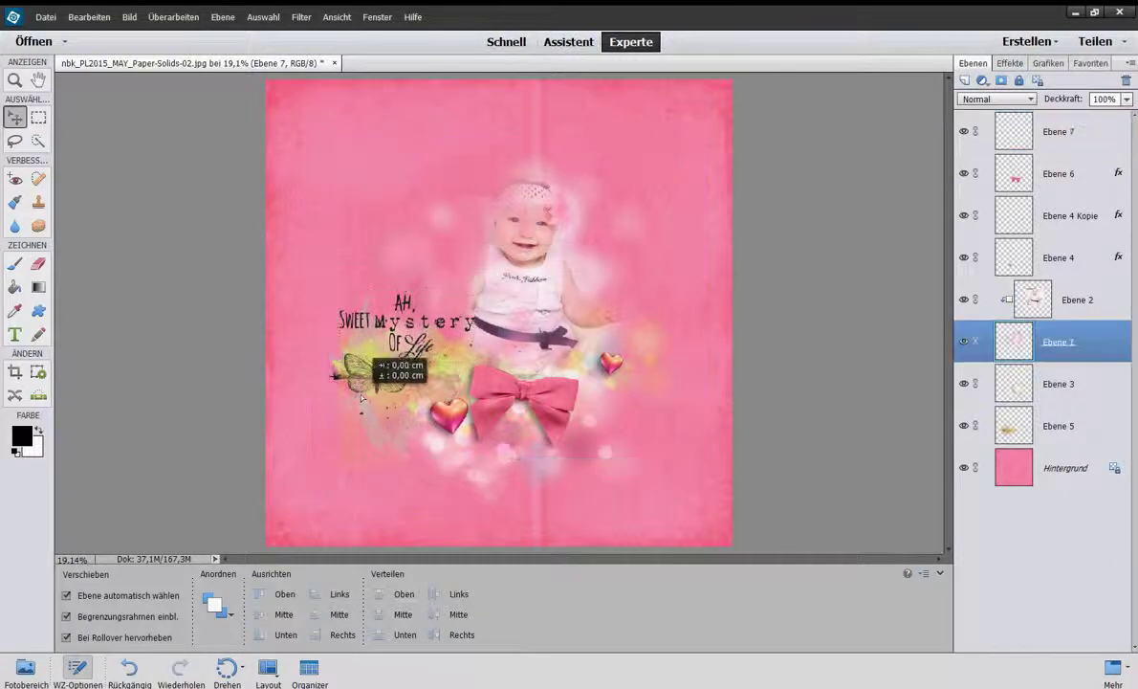
pyautogui.hotkey('ctrl', 'z')
# Shift the butterfly layer slightly to the left.
pyautogui.click(359, 437)
pyautogui.click(342, 383)
pyautogui.moveTo(337, 381); pyautogui.dragTo(321, 384)
pyautogui.click(345, 450)
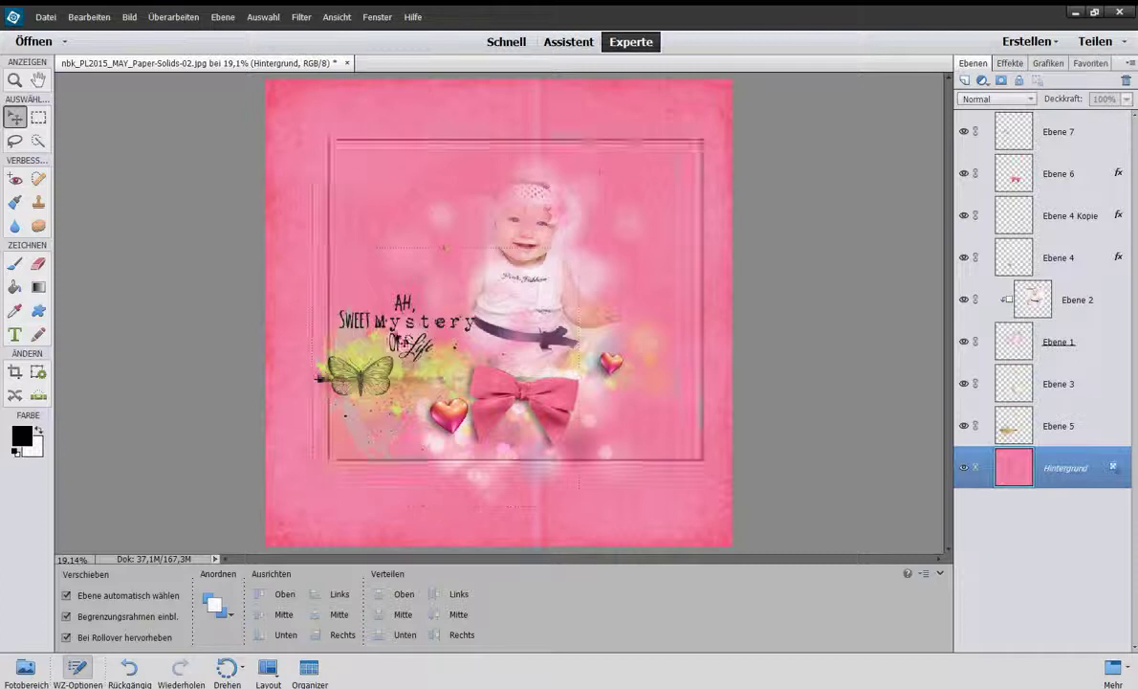
# Rescale the title to about 88 percent and fine-tune its position above the butterfly.
pyautogui.moveTo(376, 280); pyautogui.dragTo(376, 290)
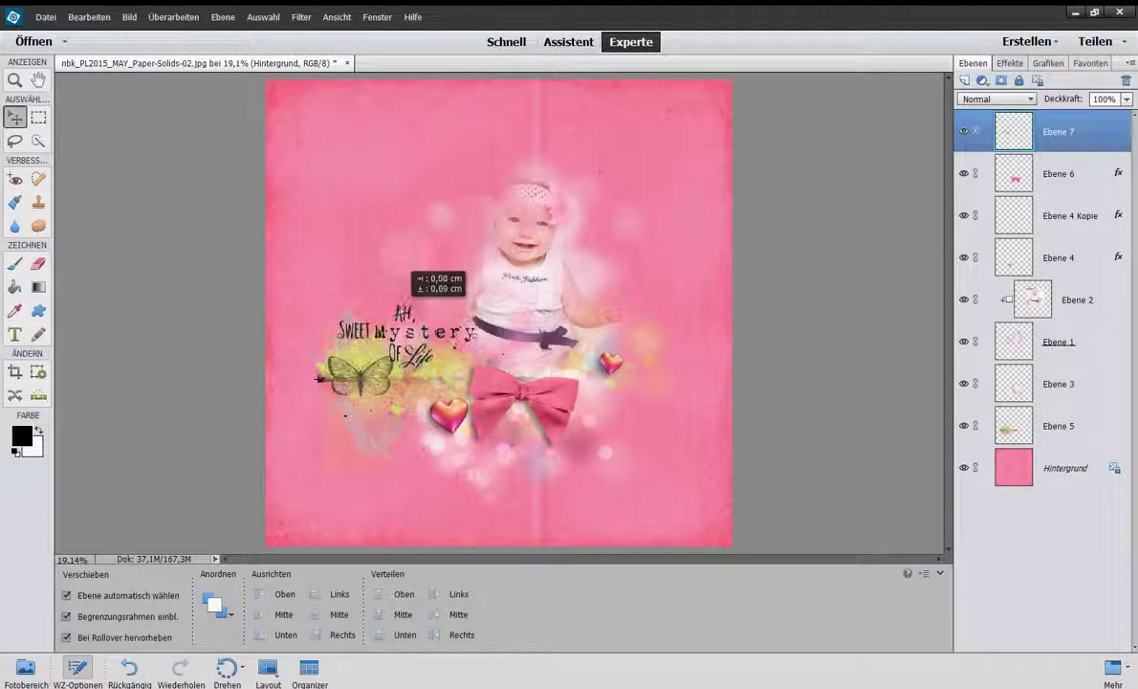
pyautogui.moveTo(476, 374); pyautogui.dragTo(461, 368)
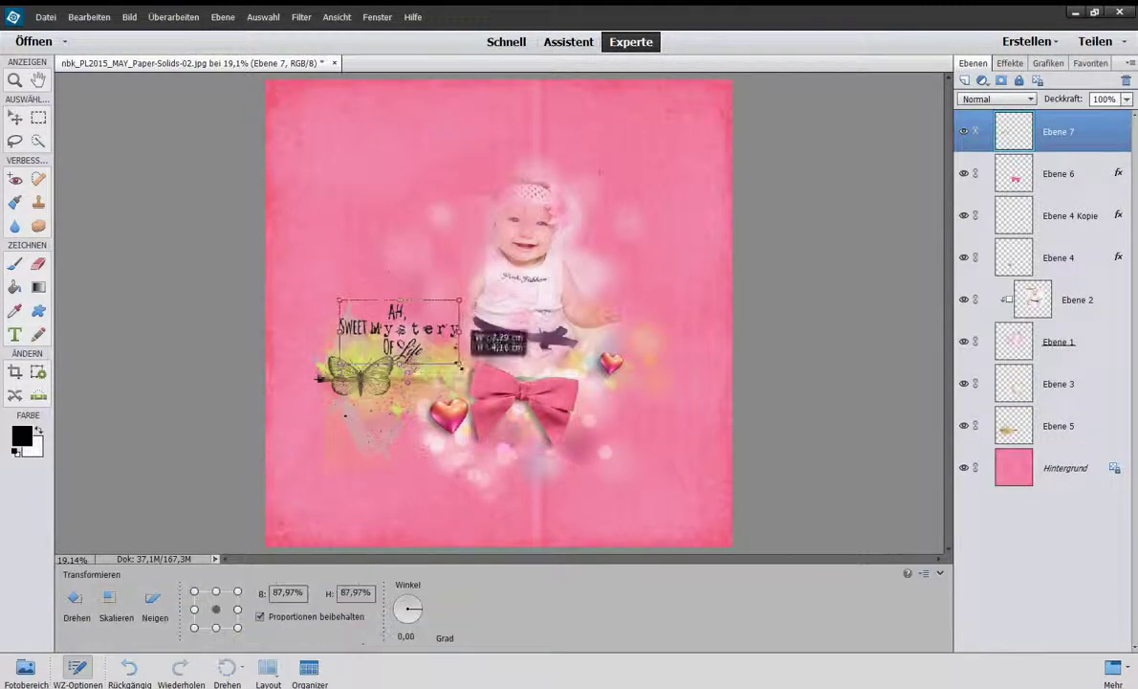
pyautogui.click(412, 385)
pyautogui.moveTo(393, 308); pyautogui.dragTo(403, 311)
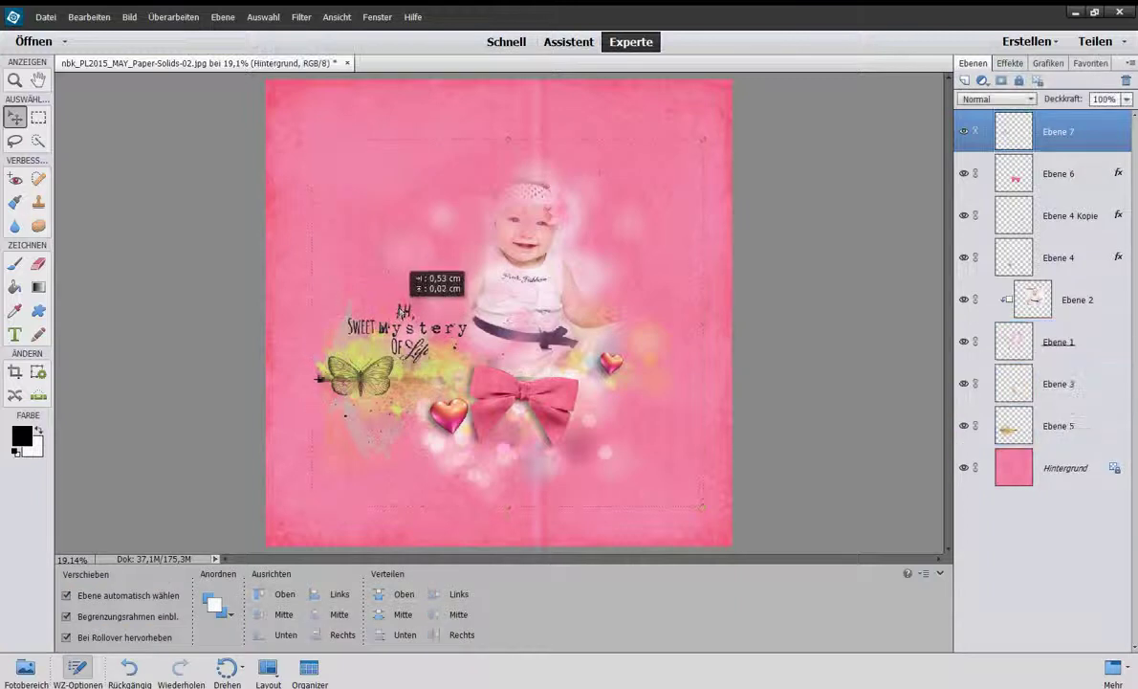
pyautogui.moveTo(403, 311); pyautogui.dragTo(396, 309)
pyautogui.click(643, 496)
pyautogui.click(44, 16)
pyautogui.click(53, 33)
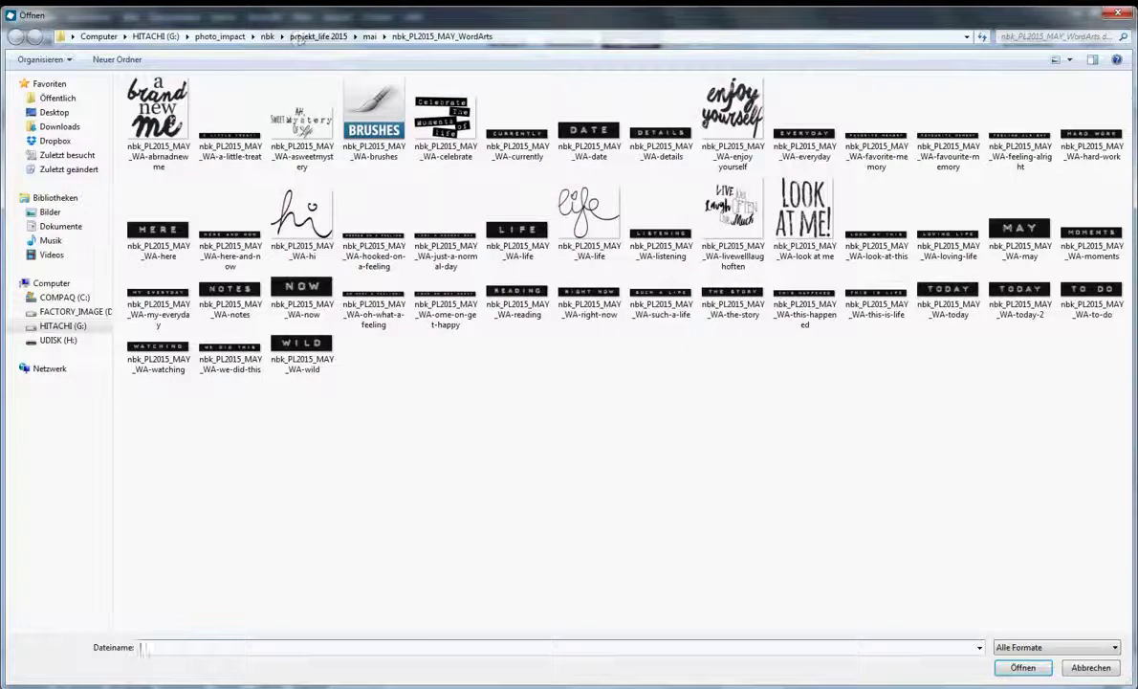
# Bring the B25 scribble into the layout and curl it around the title and butterfly.
pyautogui.click(369, 36)
pyautogui.doubleClick(389, 196)
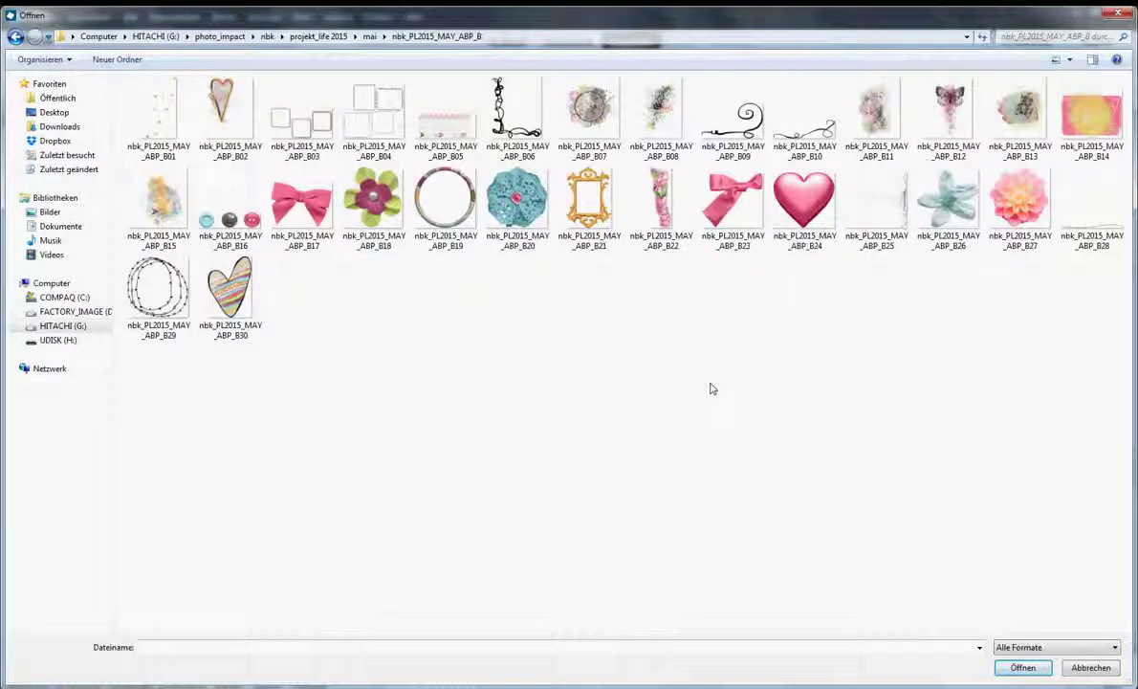
pyautogui.doubleClick(877, 201)
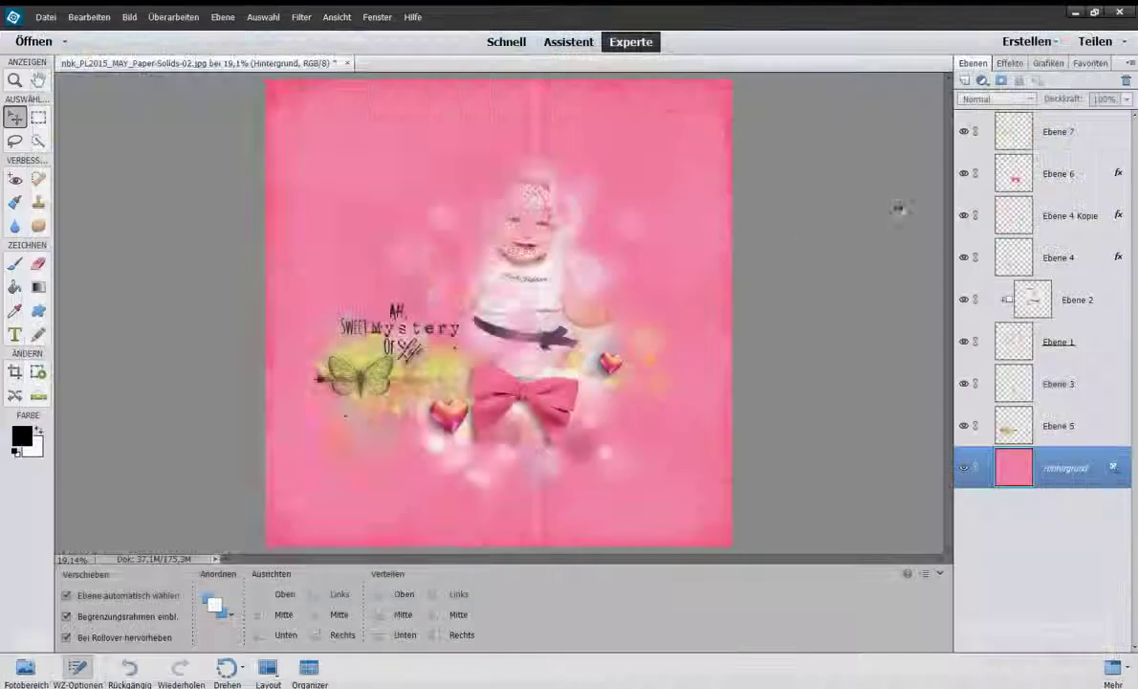
pyautogui.moveTo(488, 247); pyautogui.dragTo(598, 241)
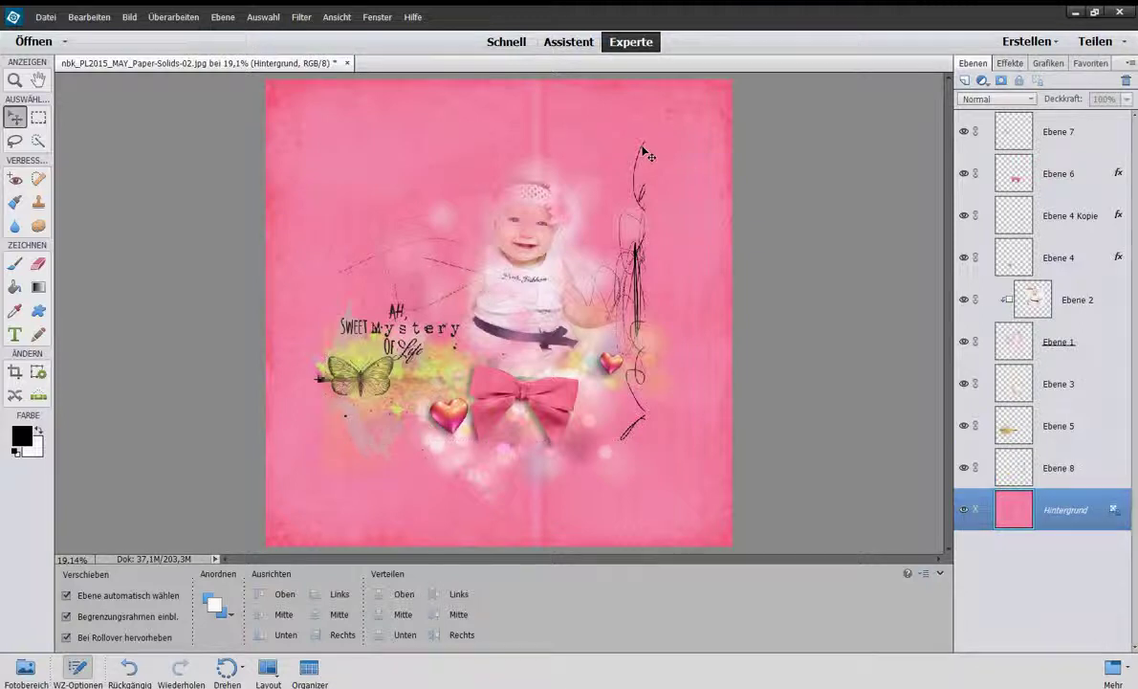
pyautogui.moveTo(644, 155)
pyautogui.mouseDown()
pyautogui.moveTo(458, 221)
pyautogui.moveTo(427, 244)
pyautogui.mouseUp()
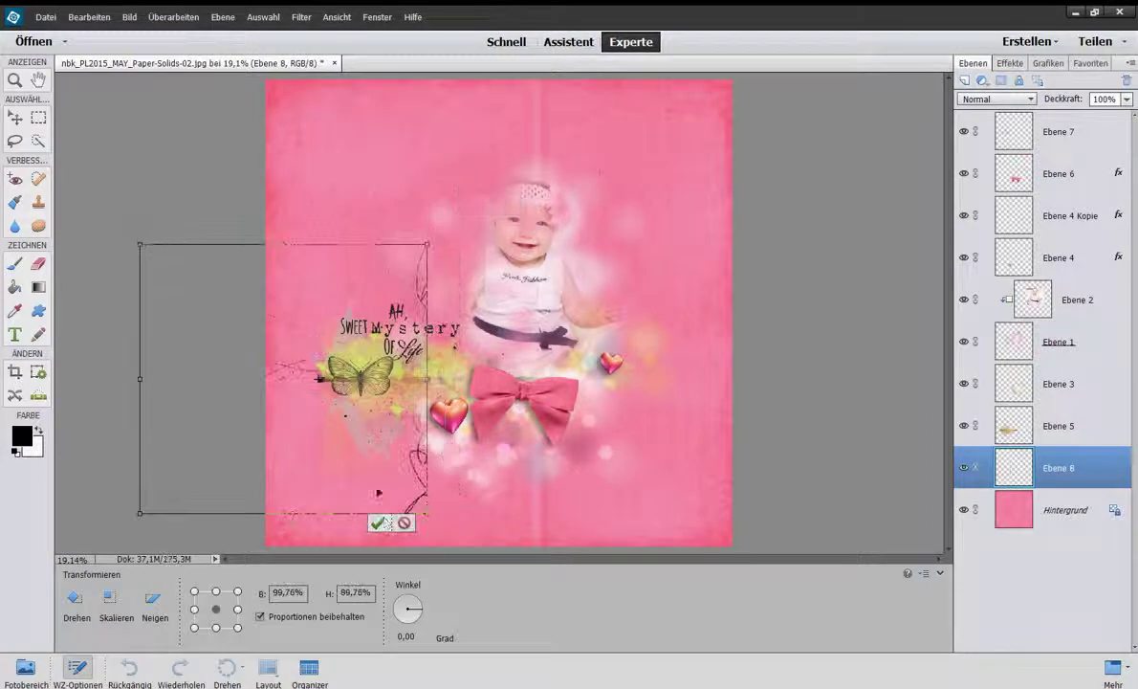
pyautogui.click(378, 522)
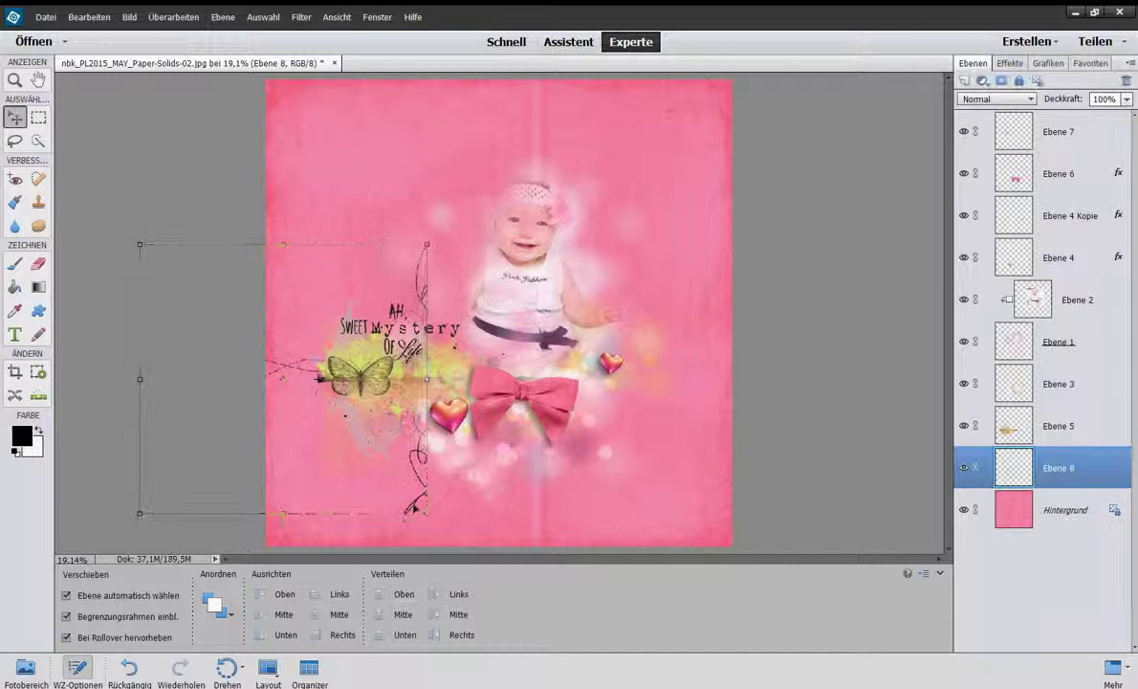
pyautogui.moveTo(415, 507); pyautogui.dragTo(455, 497)
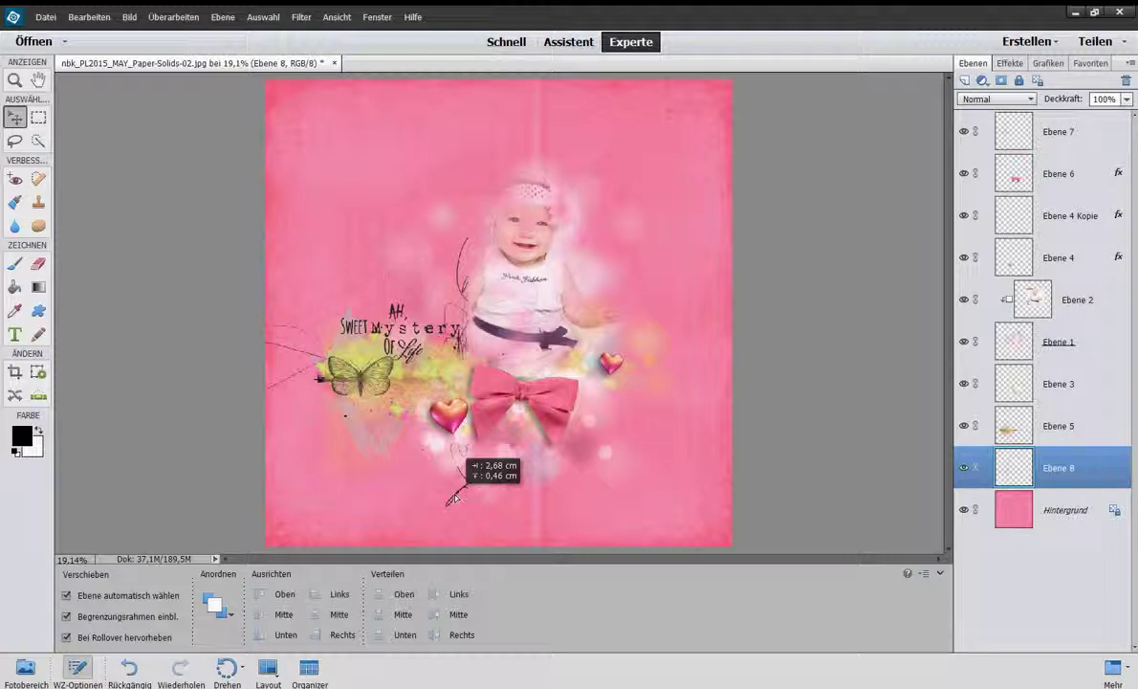
pyautogui.click(564, 542)
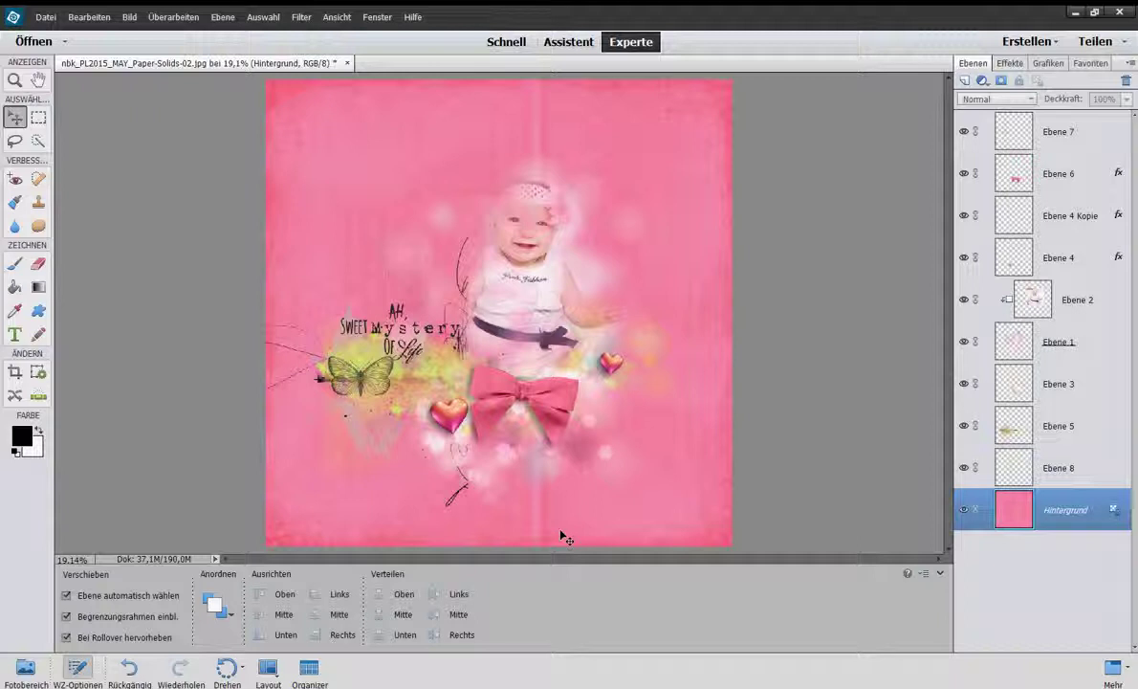
pyautogui.click(46, 18)
# Export with Save for Web as a quality-67 JPEG resized to 600 px wide.
pyautogui.click(81, 162)
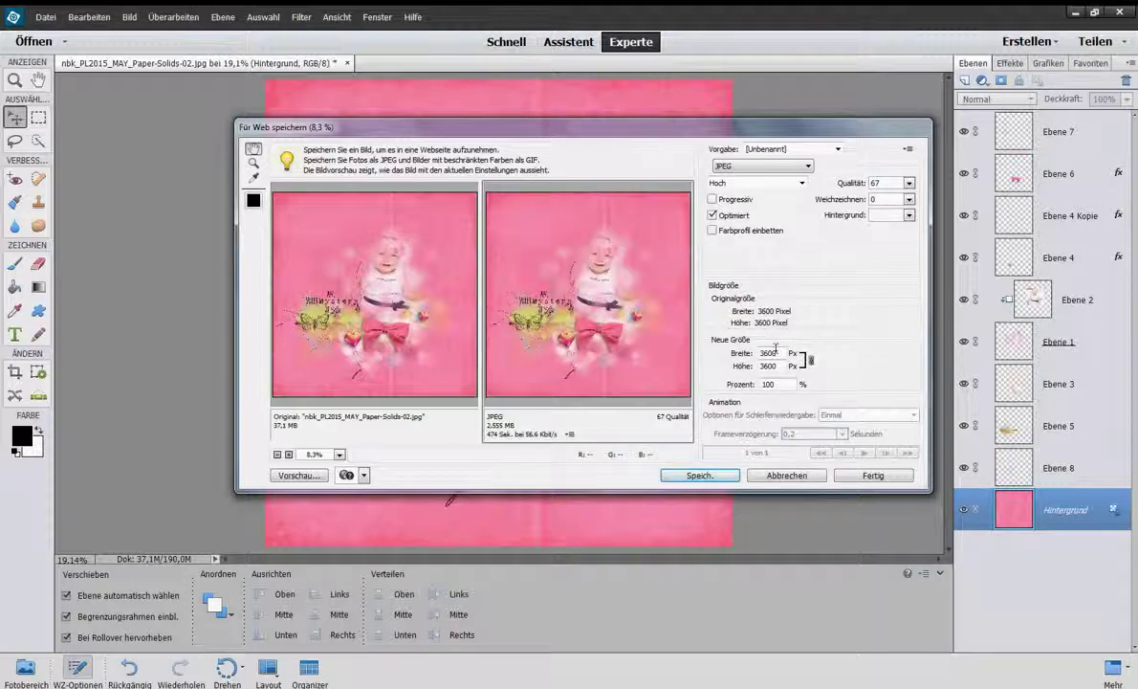
pyautogui.write('600')
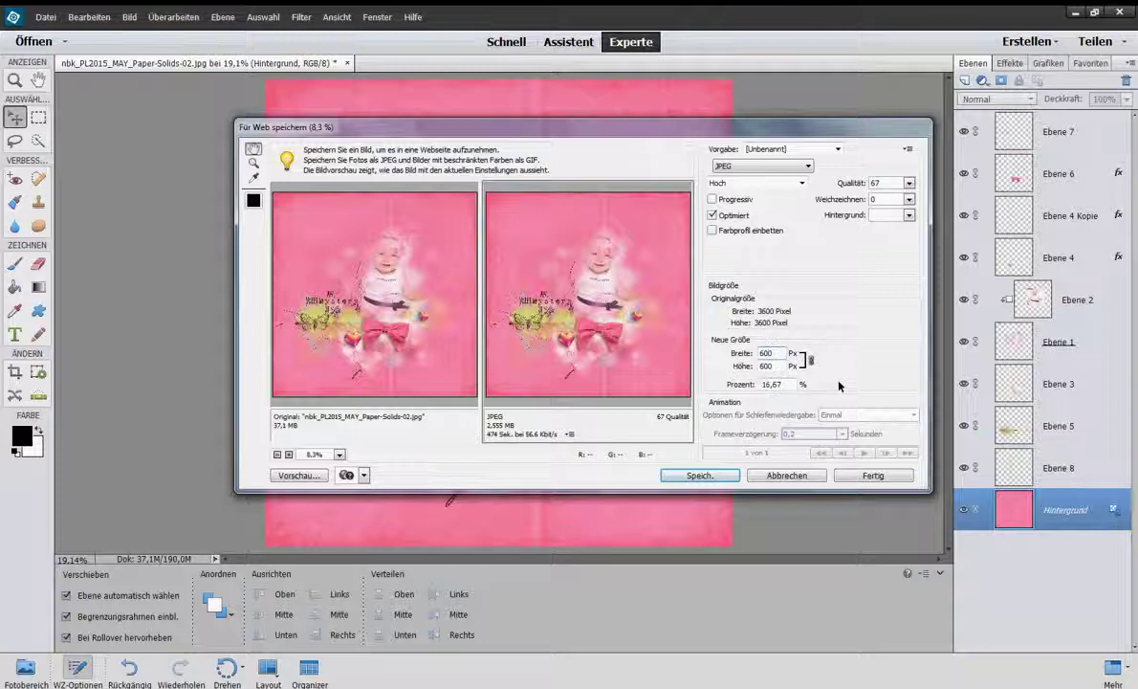
pyautogui.click(700, 475)
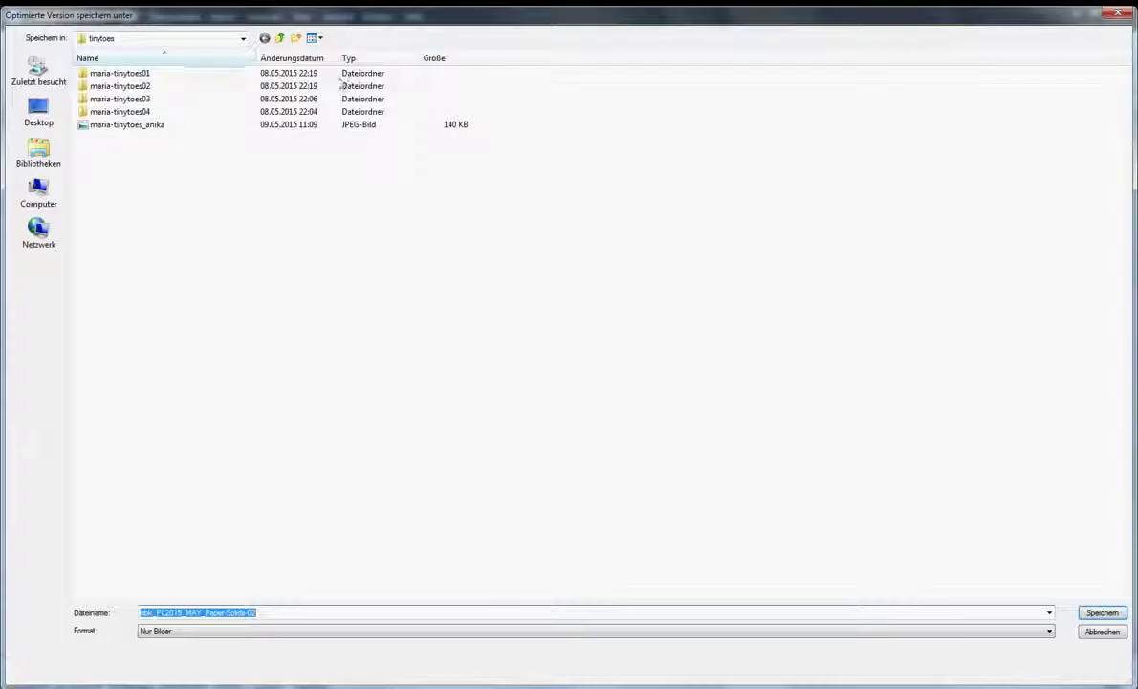
# Save the JPEG into the photo_impact\nbk folder, appending 'sh' to the file name.
pyautogui.click(280, 38)
pyautogui.click(279, 38)
pyautogui.click(279, 38)
pyautogui.doubleClick(440, 380)
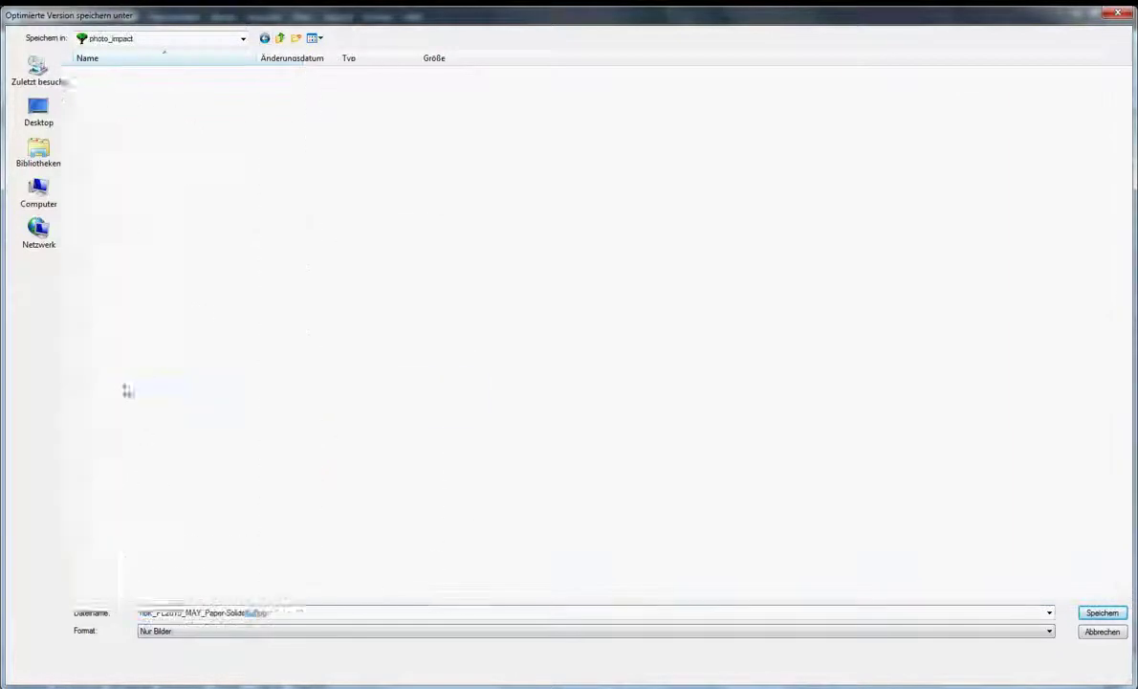
pyautogui.doubleClick(148, 446)
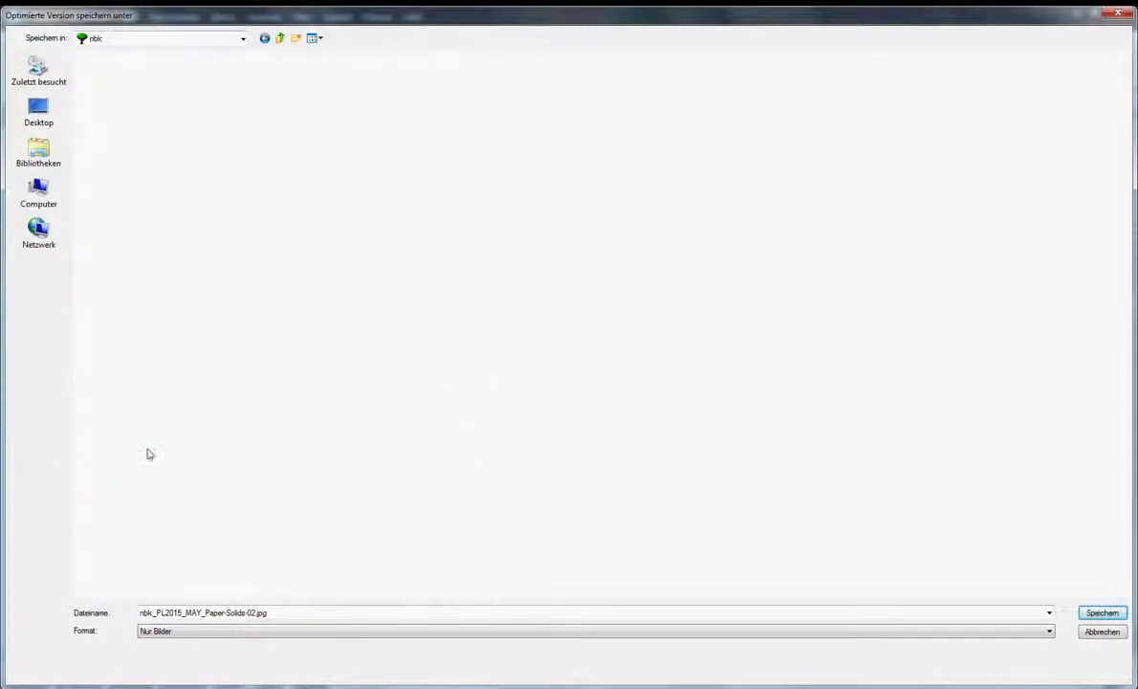
pyautogui.doubleClick(236, 613)
pyautogui.click(205, 614)
pyautogui.write('sh')
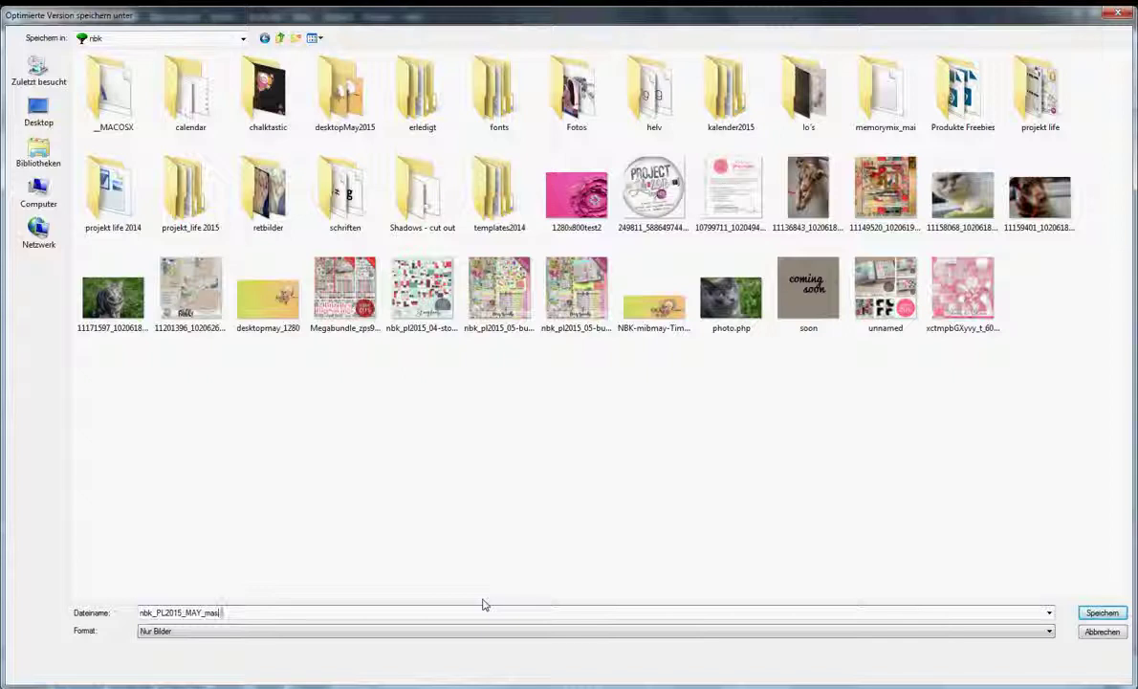
pyautogui.click(1102, 612)
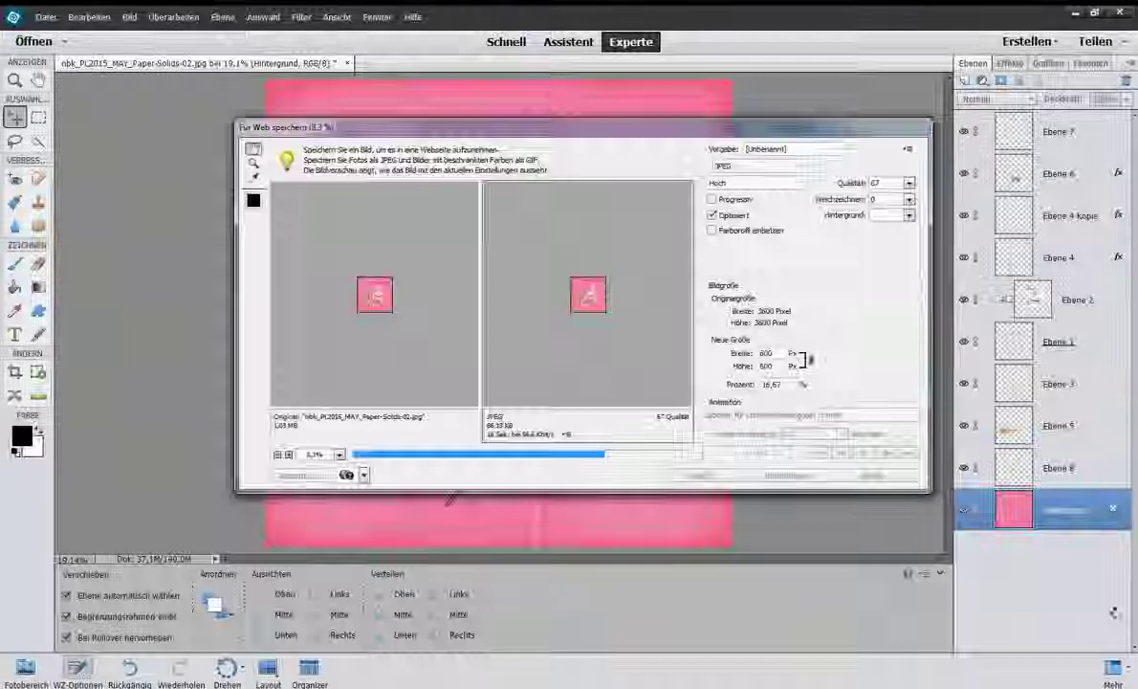